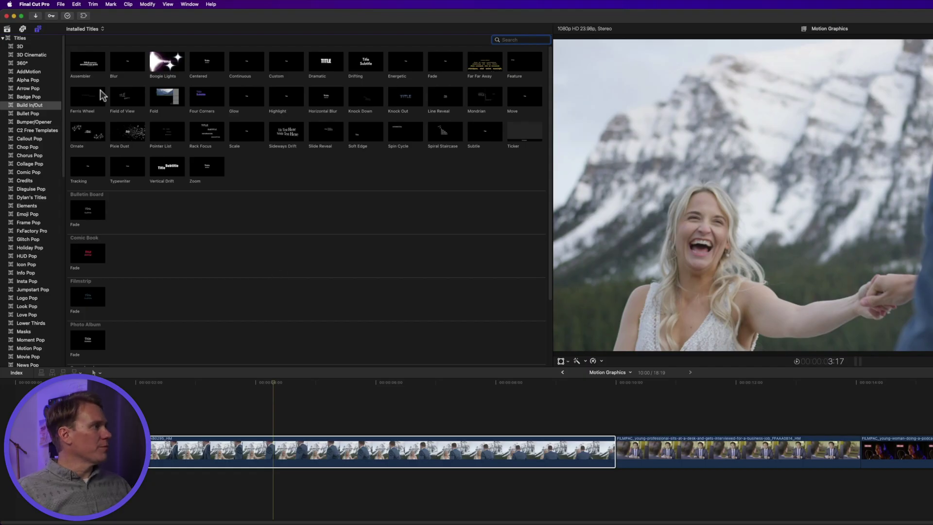
- Append the Stacked title from the Bumper/Opener titles to the end of the timeline
click(38, 29)
click(39, 29)
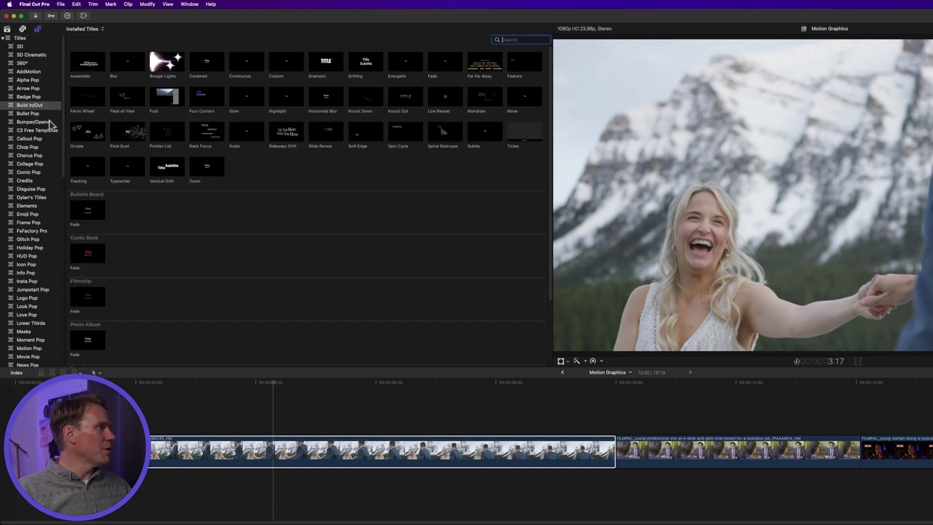
click(50, 122)
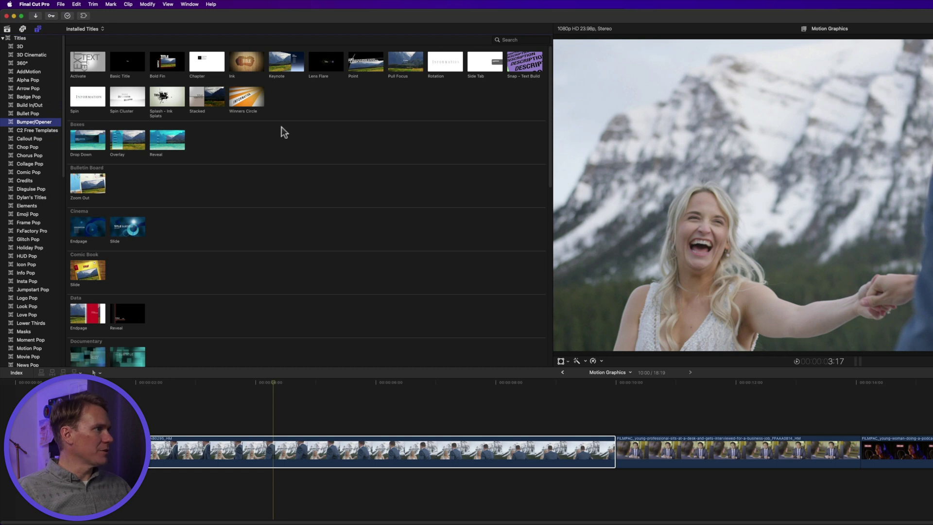
click(199, 100)
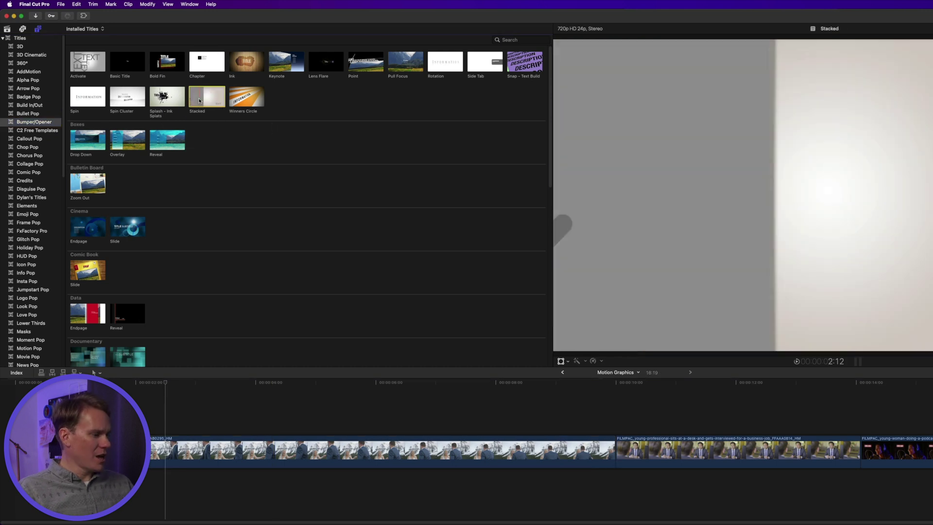
key(e)
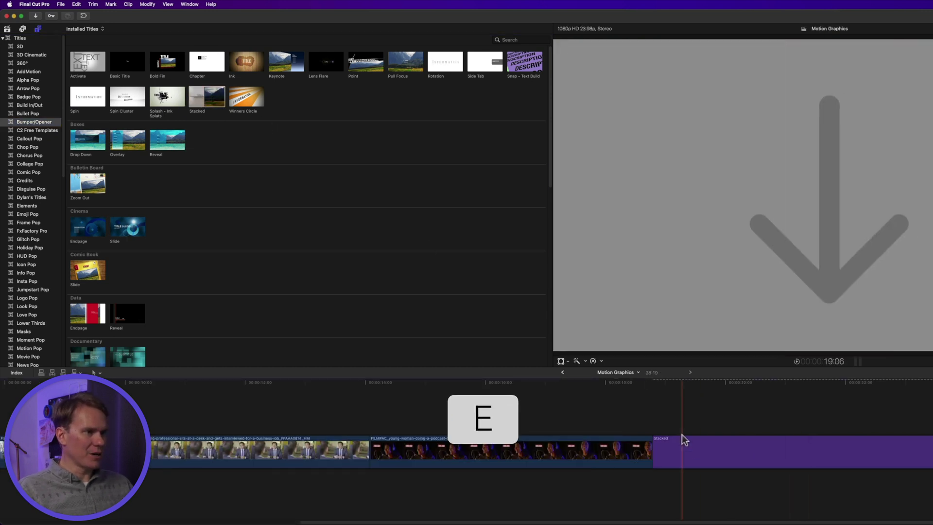
- Play the new Stacked title, then return to its start and select the clip
key(space)
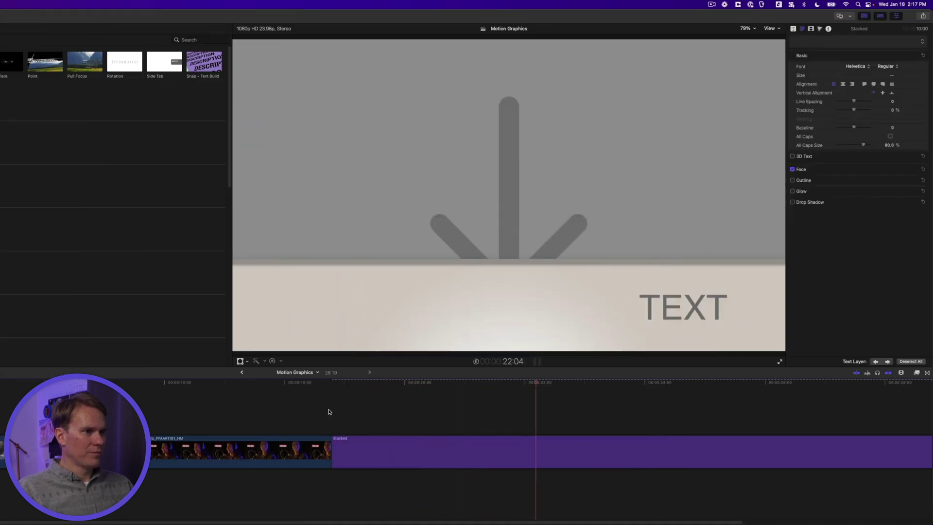
click(348, 388)
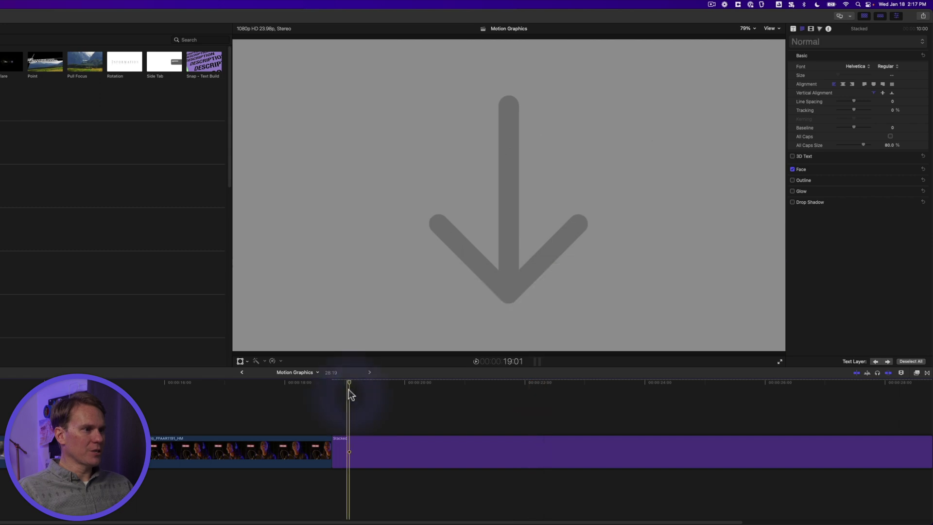
drag(350, 387, 341, 385)
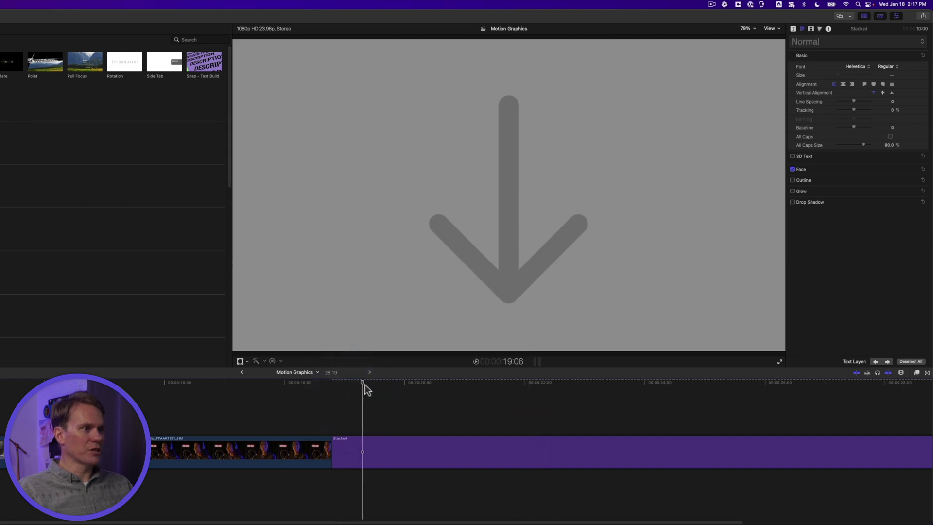
click(380, 448)
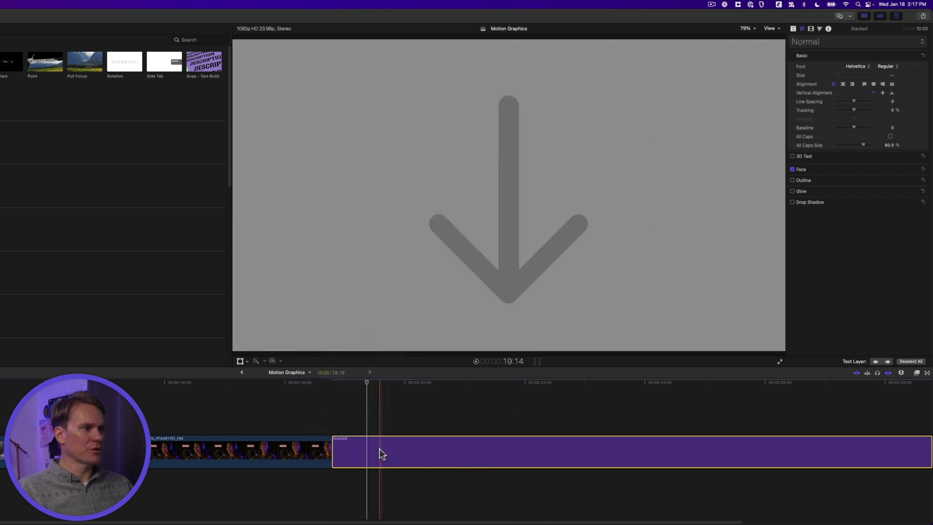
- Assign a browser clip to the Stacked title's Media Well 1 in Published Parameters
click(793, 28)
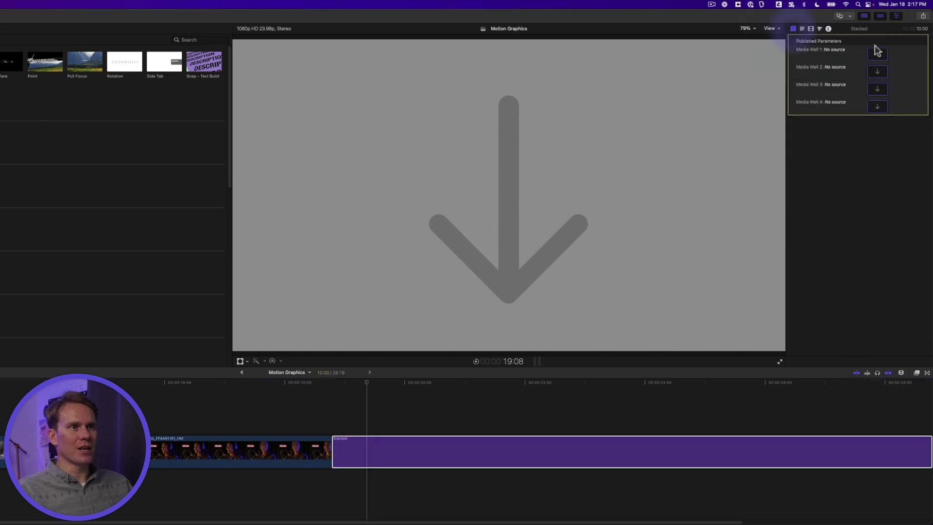
click(898, 16)
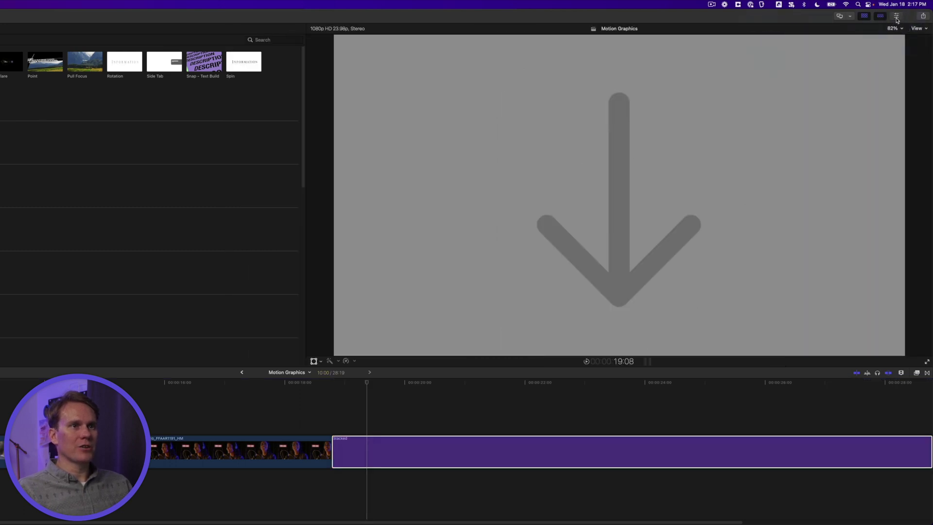
click(897, 17)
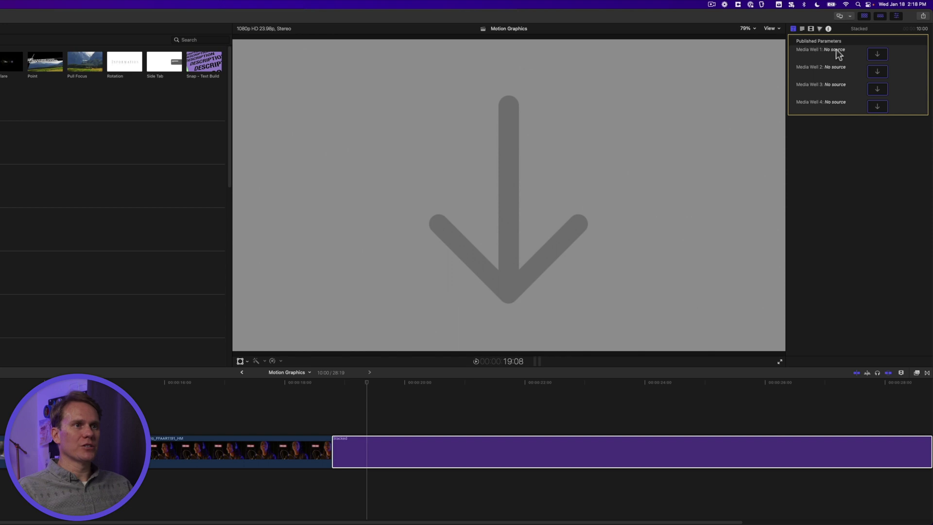
click(873, 58)
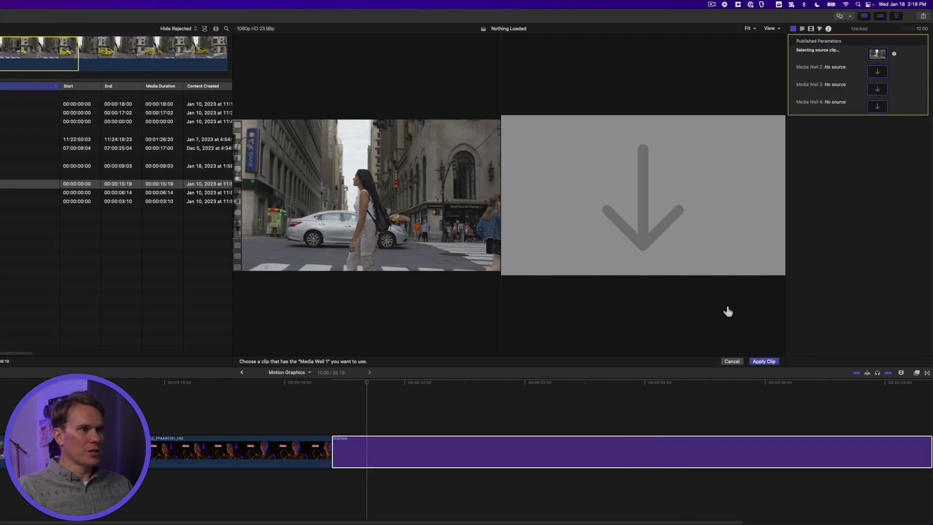
click(771, 362)
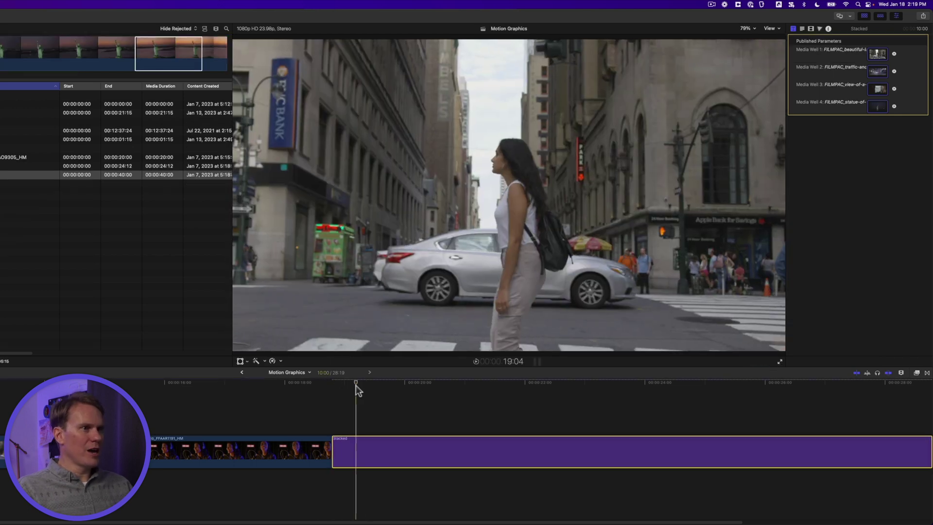
- Replace the first two TEXT placeholders with NYC and TRAFFIC
drag(355, 385, 459, 380)
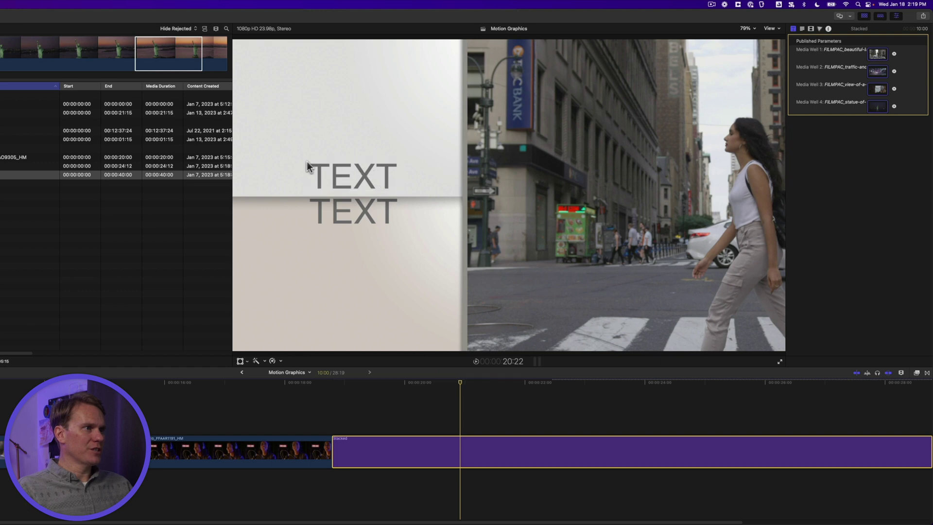
double_click(314, 179)
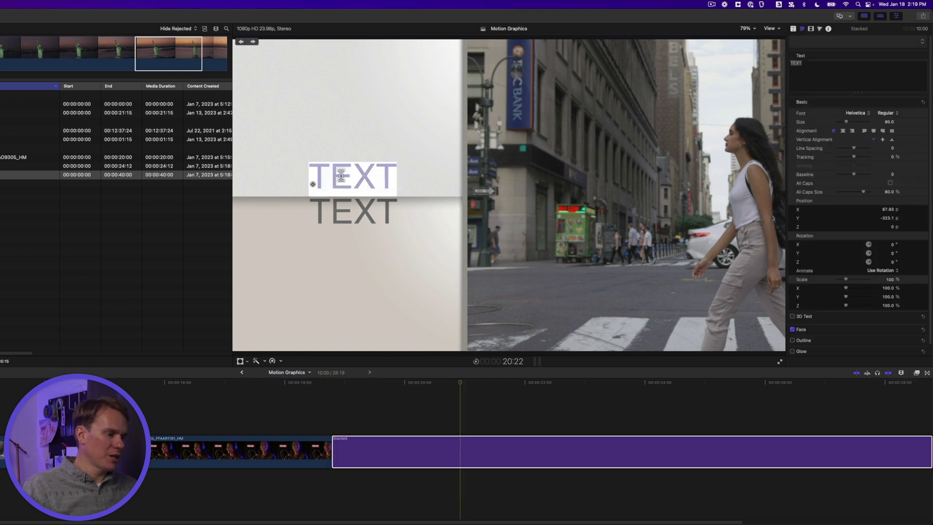
text(NYC)
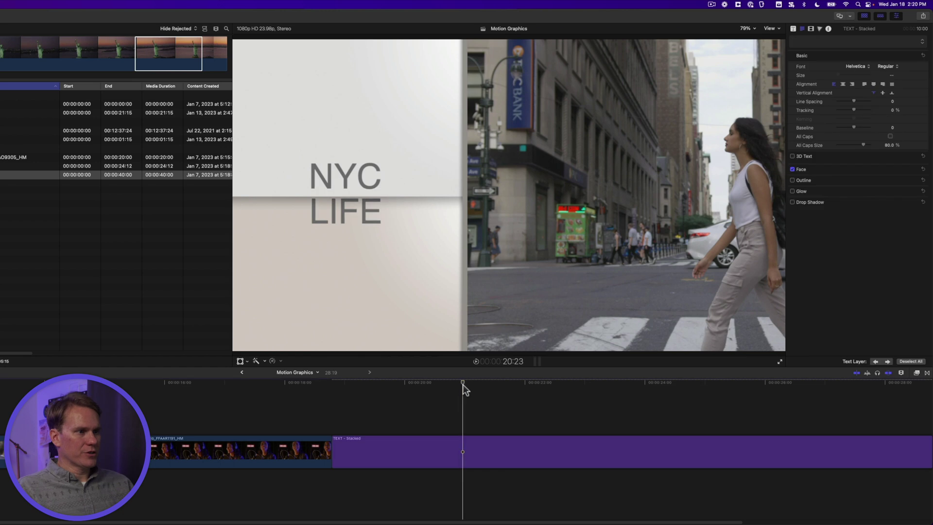
drag(462, 384, 540, 381)
double_click(699, 314)
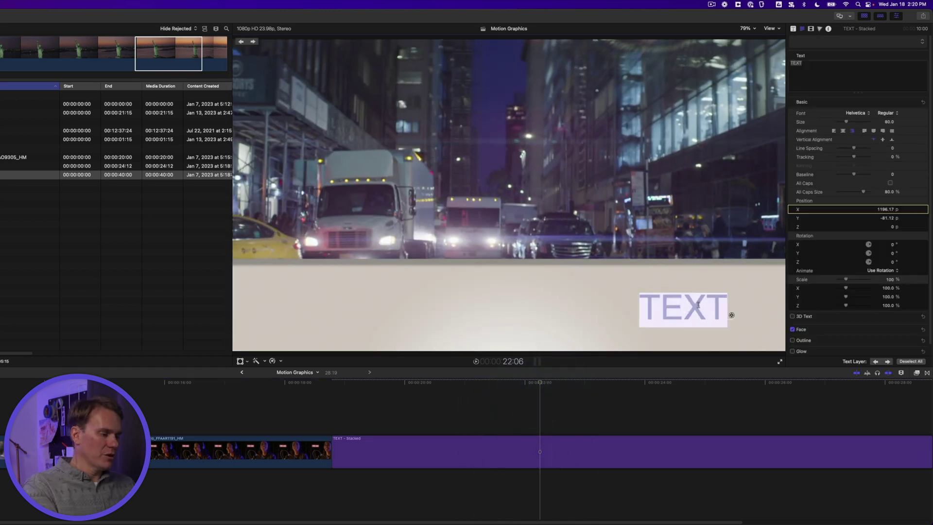
text(TRAFFIC)
key(Escape)
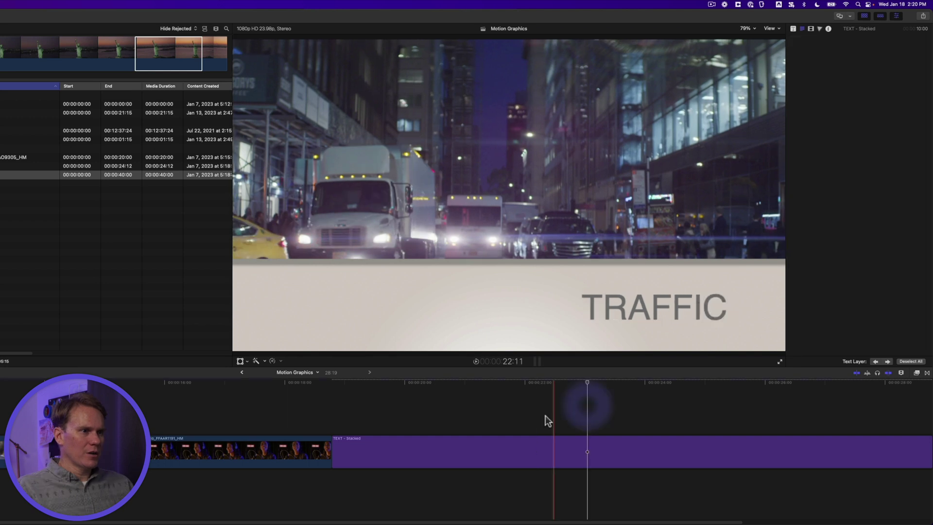
- Fill the vertical text section with SMELLS, NOISE and PEOPLE
mouse_move(554, 382)
mouse_down()
mouse_move(604, 384)
mouse_move(559, 384)
mouse_up()
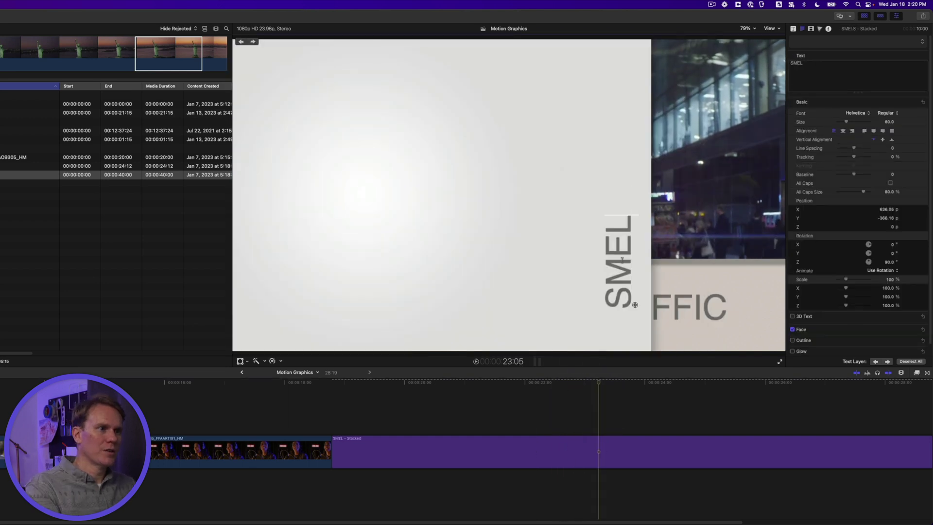
text(LS)
text(NOISE)
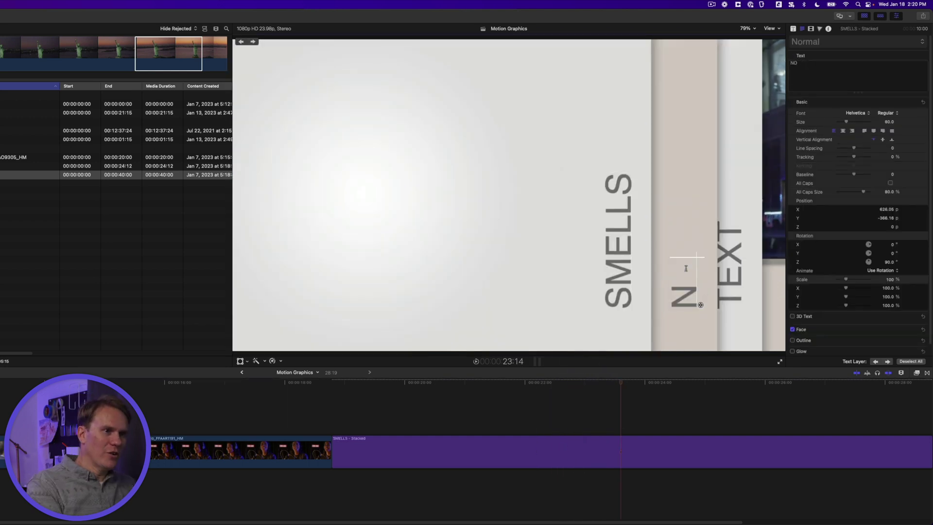
text(PE)
text(OPLE)
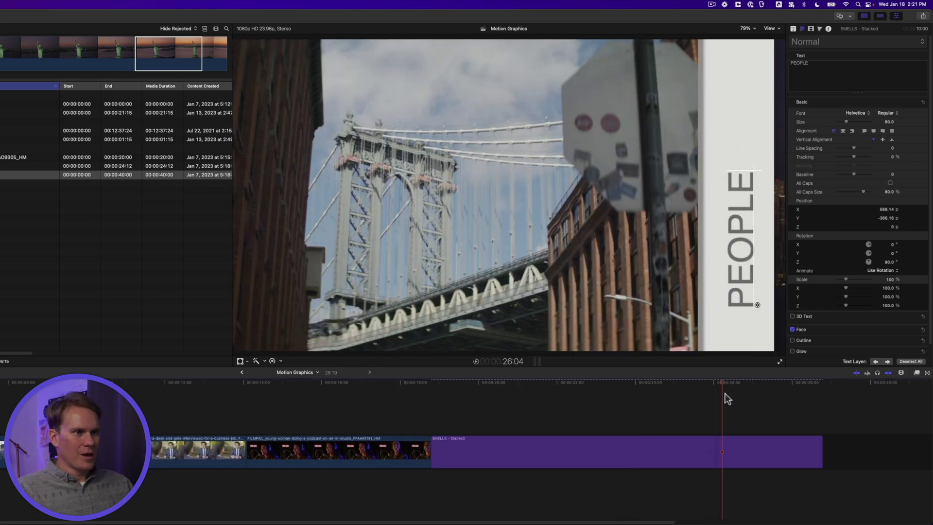
- Change the closing title to LADY LIBERTY at size 68 with the subtitle I LOVE NYC
drag(725, 393, 779, 394)
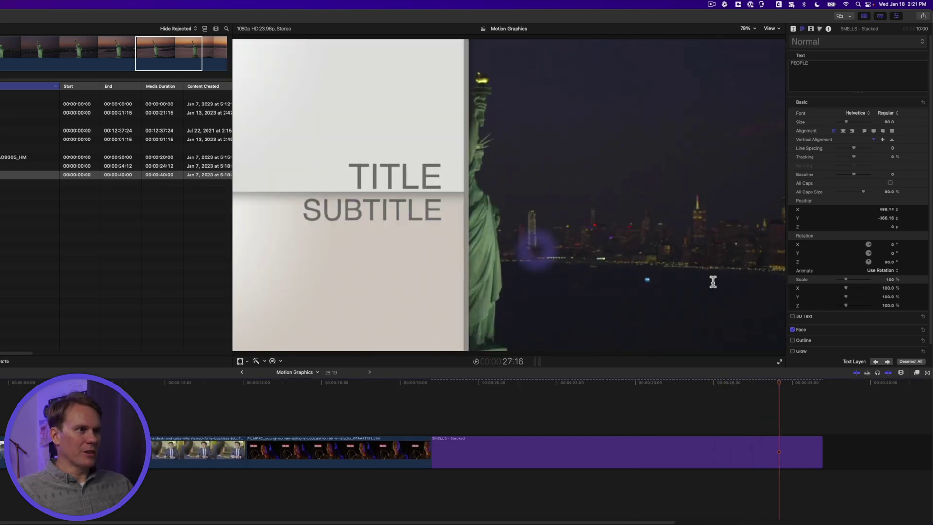
double_click(396, 176)
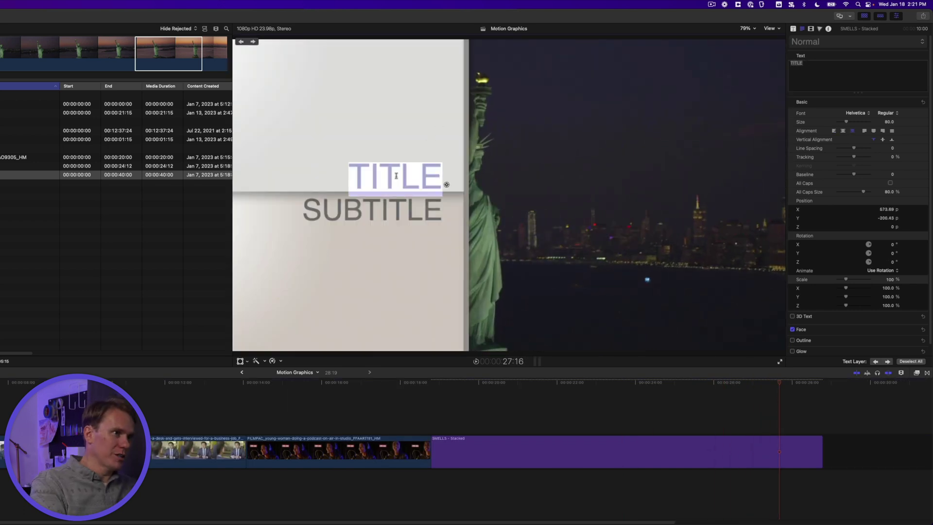
text(LADY LIBERTY)
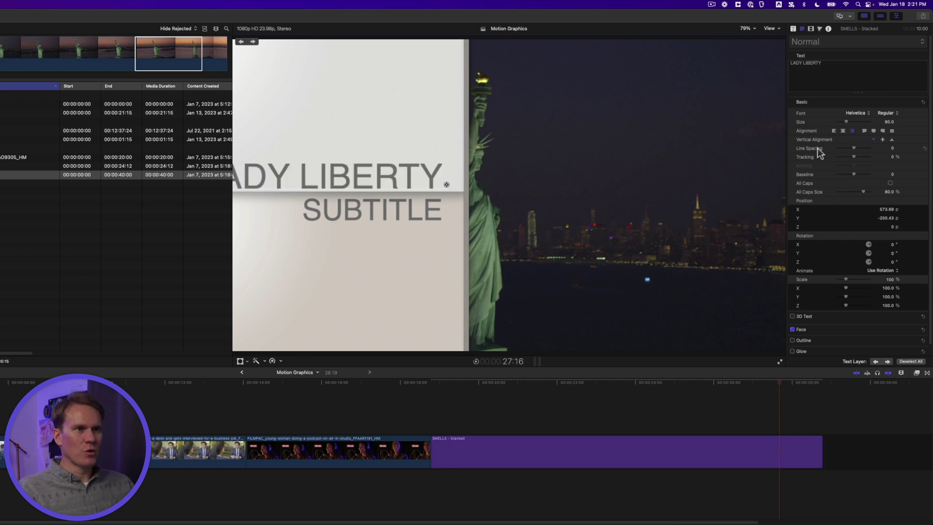
drag(845, 122, 843, 122)
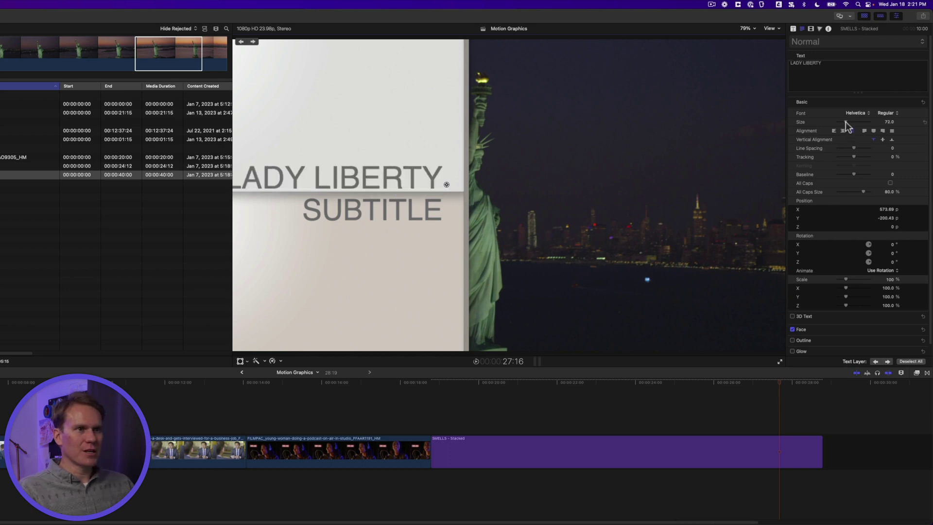
double_click(438, 211)
key(Delete)
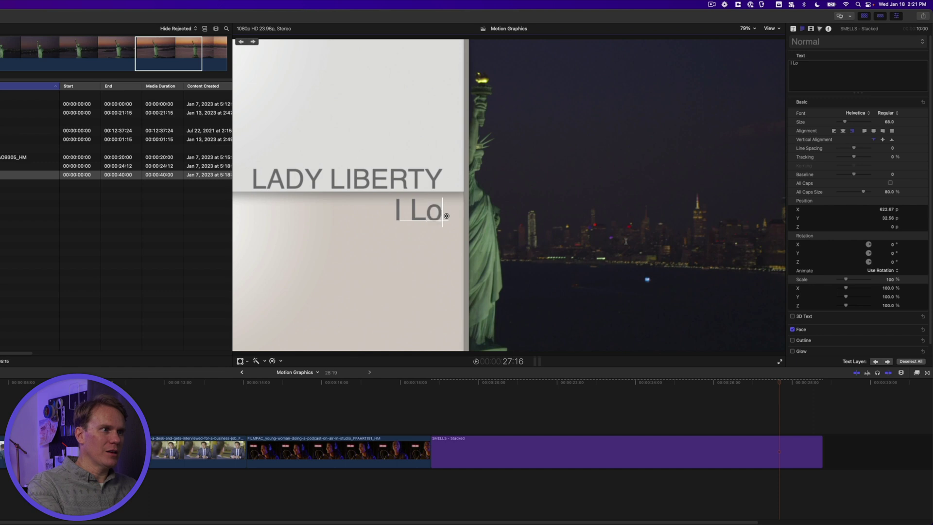
text(I LOVE NYC)
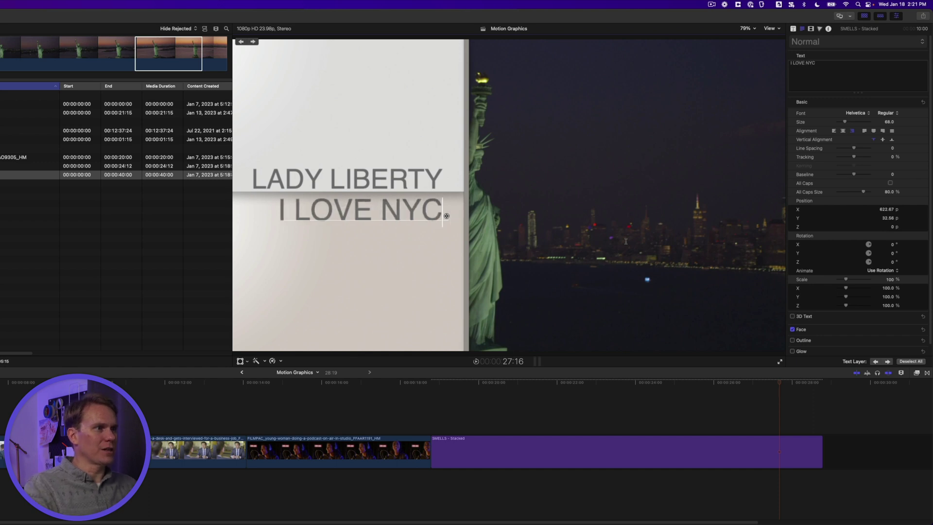
click(429, 382)
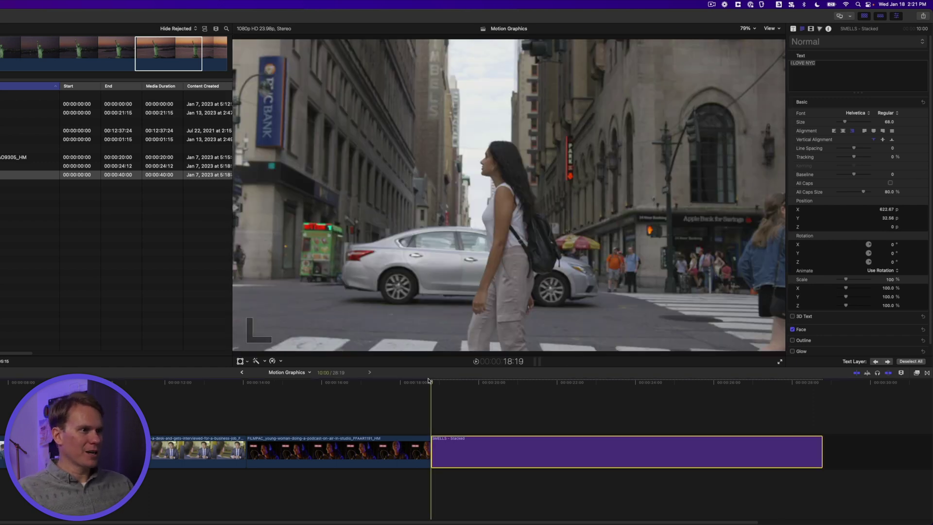
key(space)
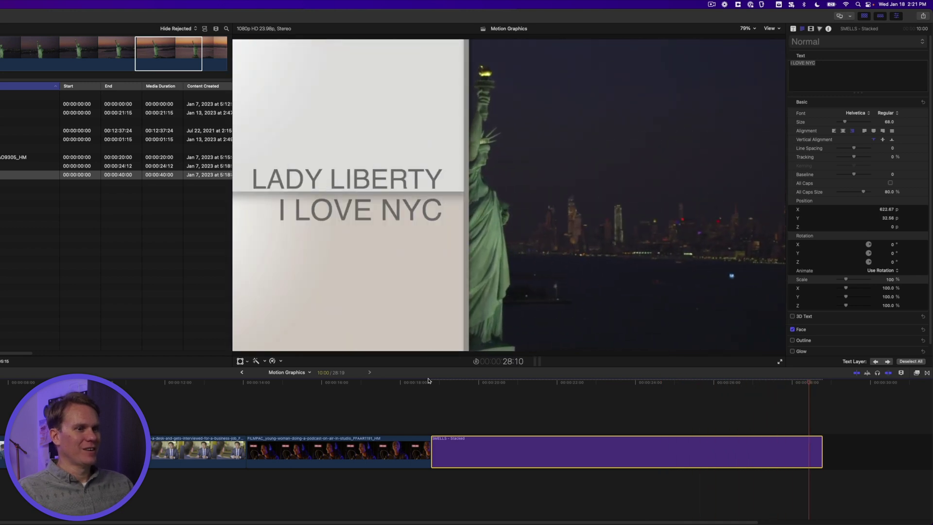
key(space)
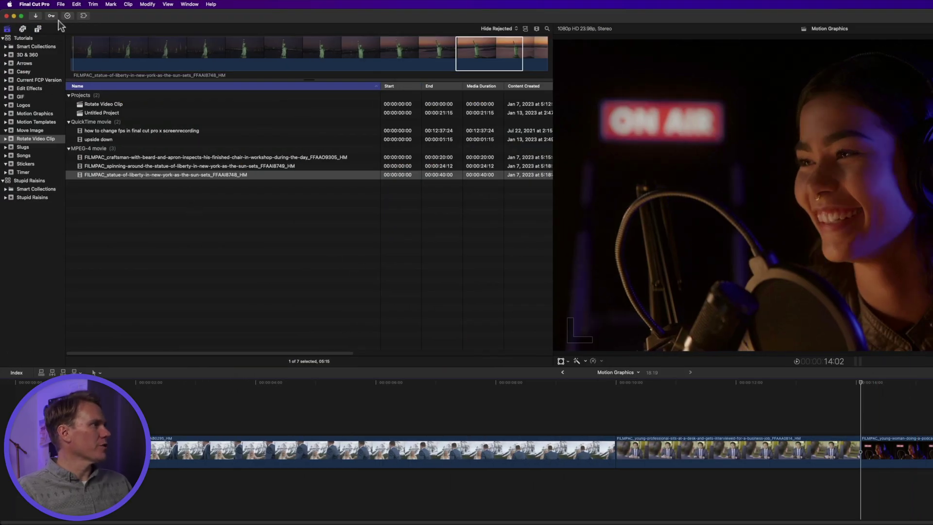
- Attach the Social Lower Third Fun title above the podcast clip and preview it
click(39, 29)
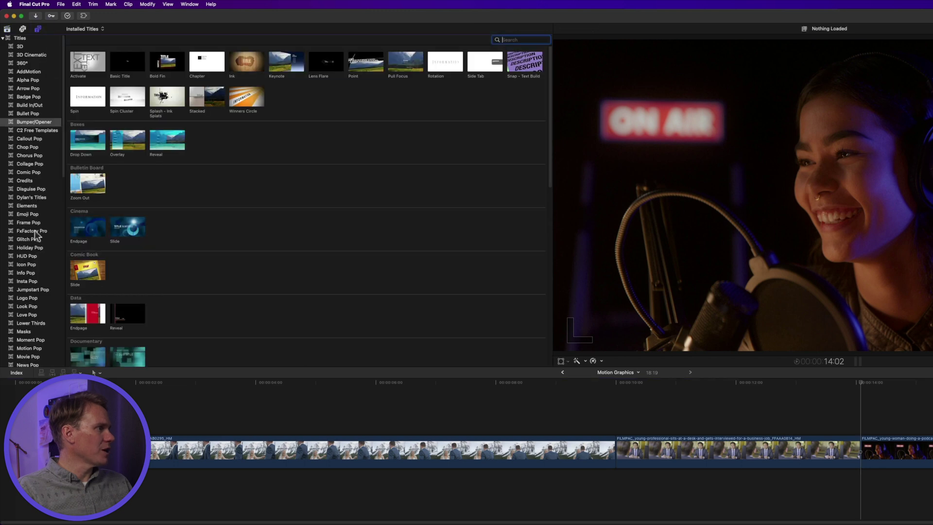
scroll(36, 235, down, 10)
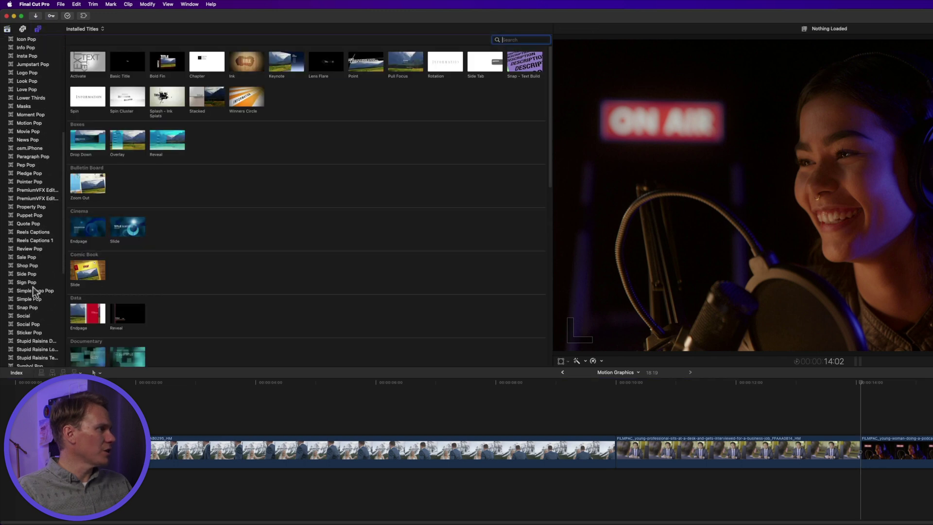
click(24, 316)
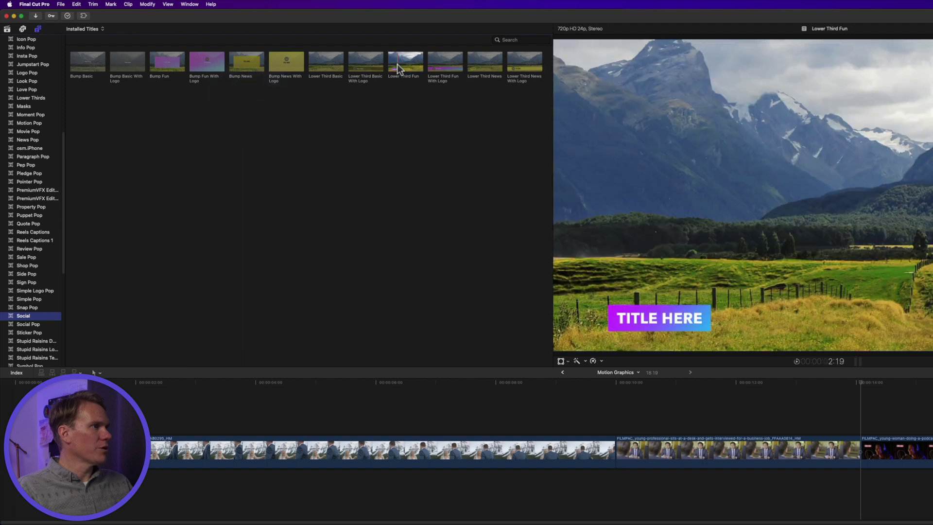
drag(397, 63, 864, 419)
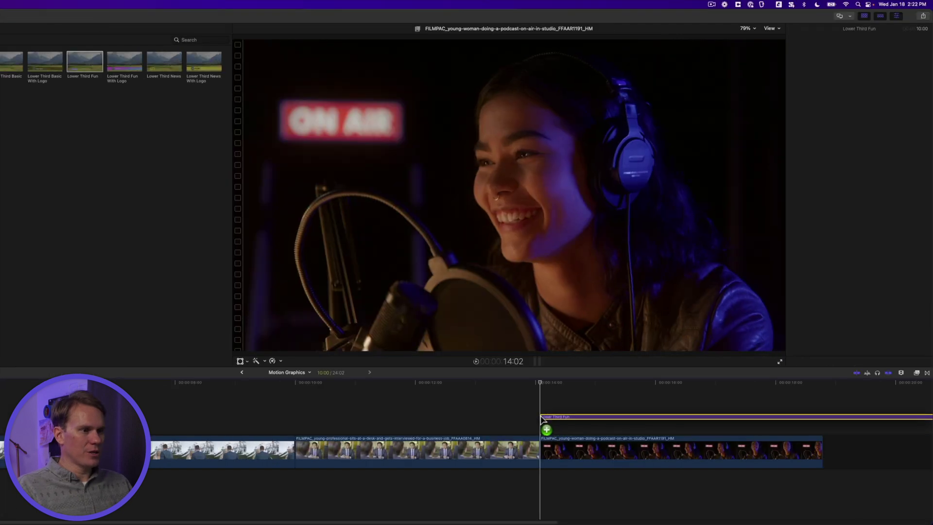
drag(542, 418, 543, 420)
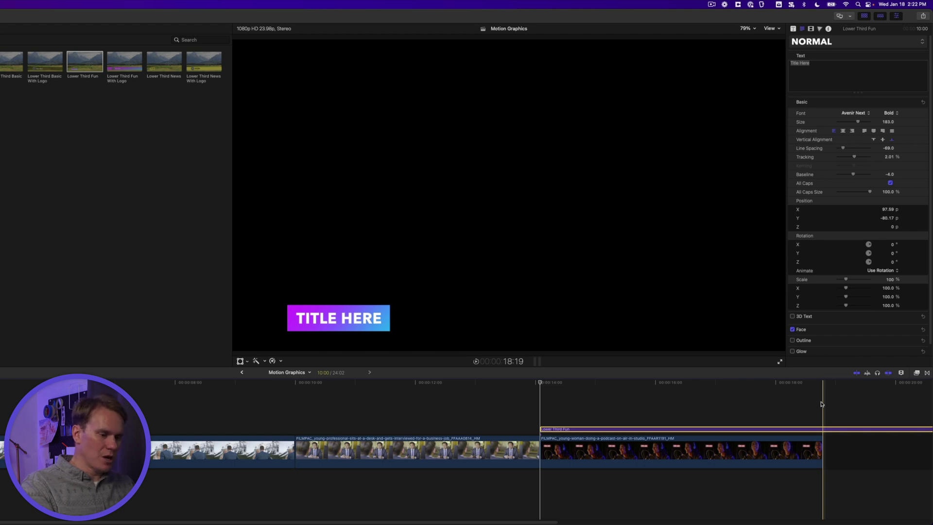
key(space)
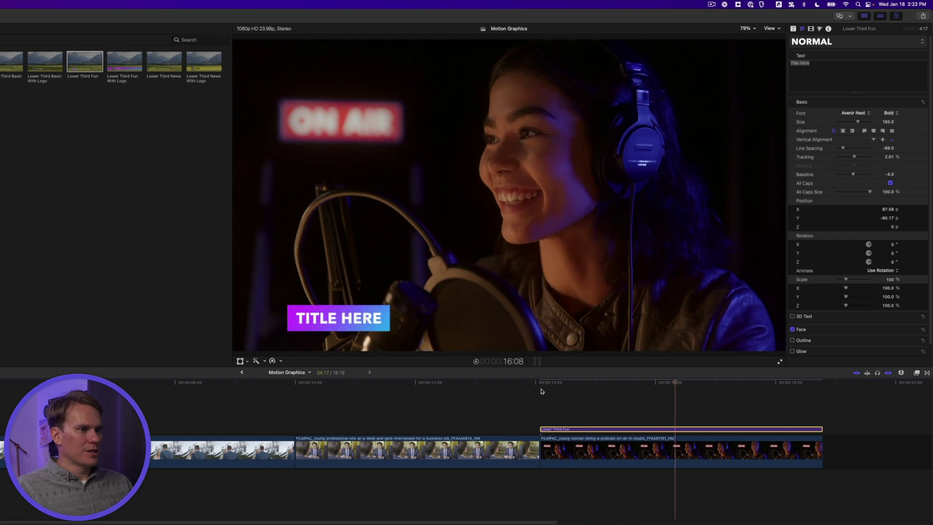
key(space)
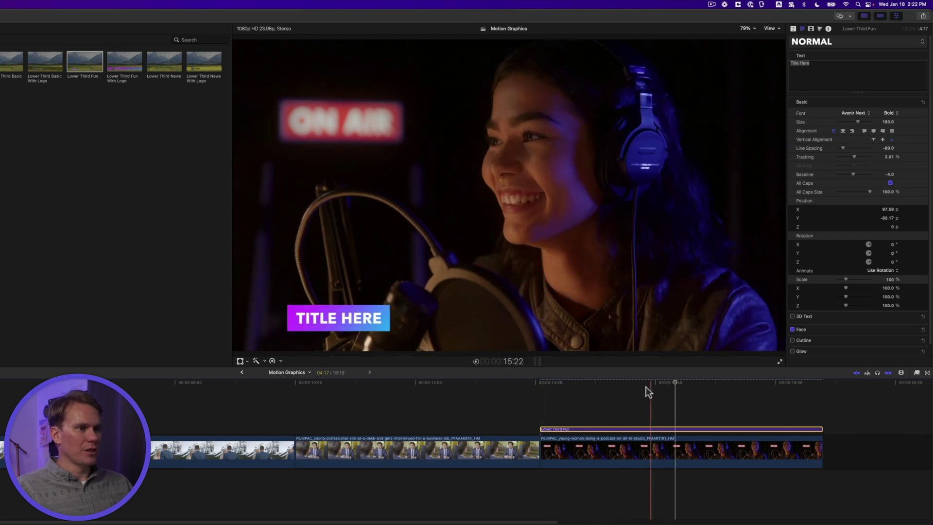
- Replace the lower third's Title Here placeholder with the host's name in capitals
click(678, 382)
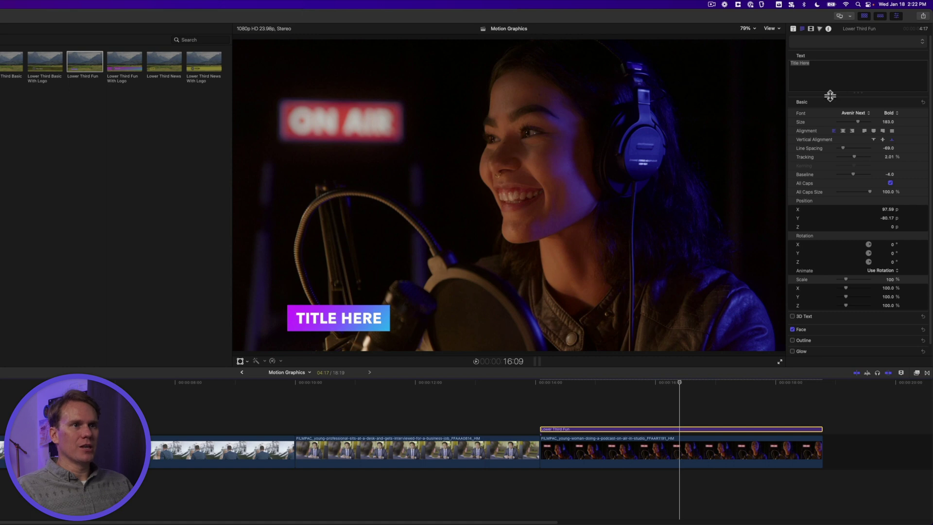
click(810, 60)
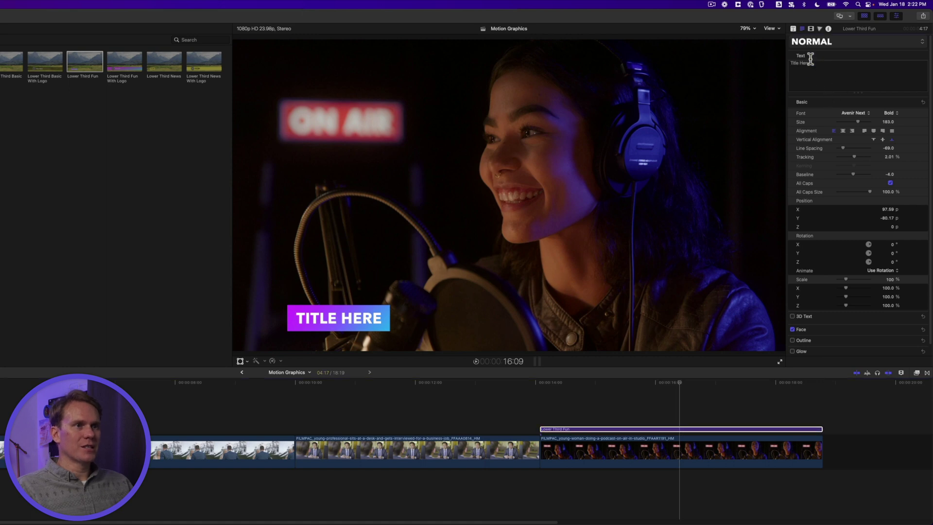
triple_click(821, 70)
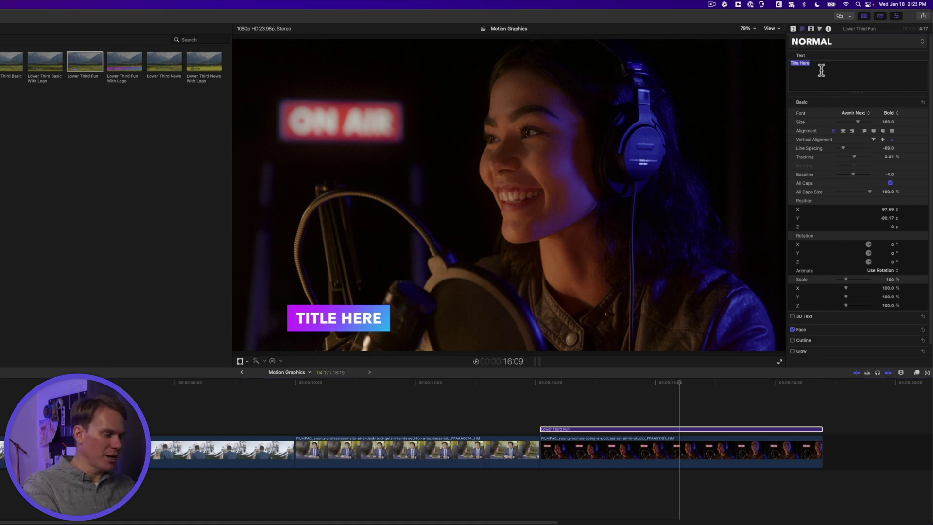
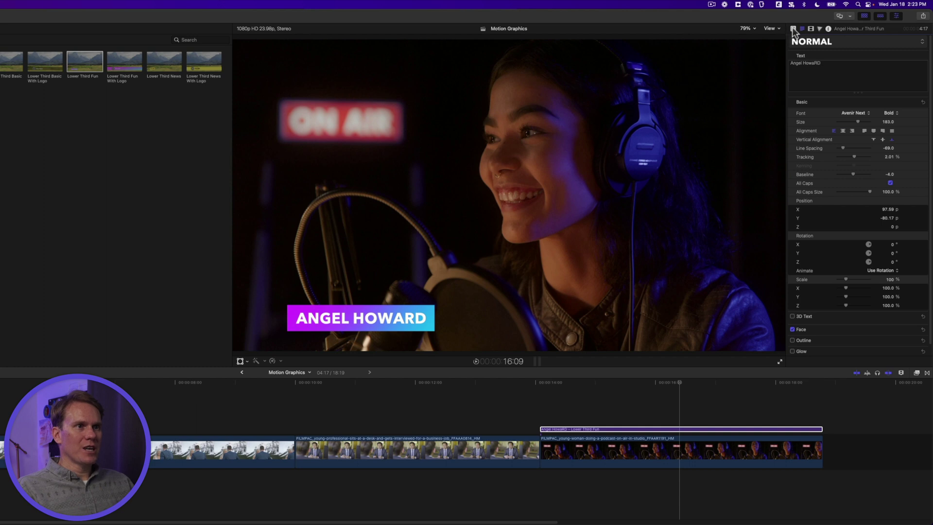
- Preview the lower third with its entrance animation turned off, then turn it back on
click(793, 29)
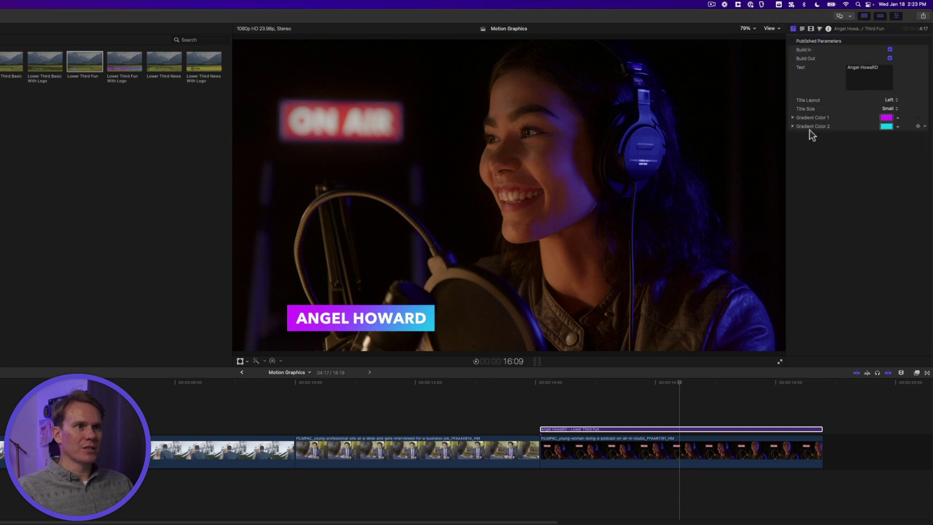
click(890, 50)
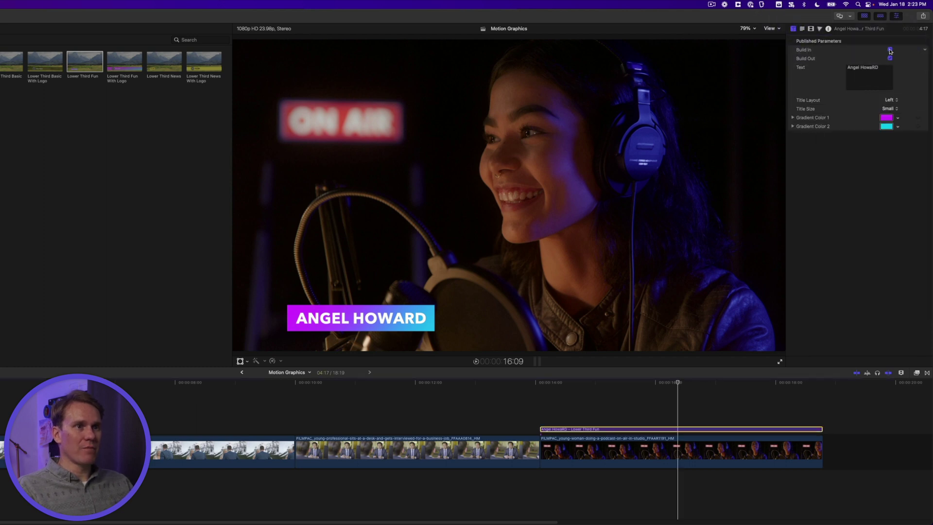
click(890, 50)
click(538, 383)
key(space)
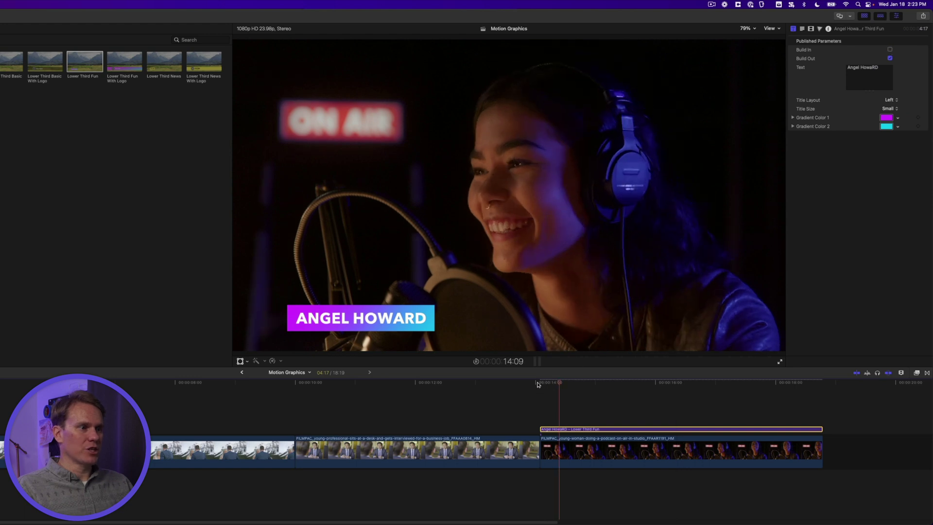
click(890, 50)
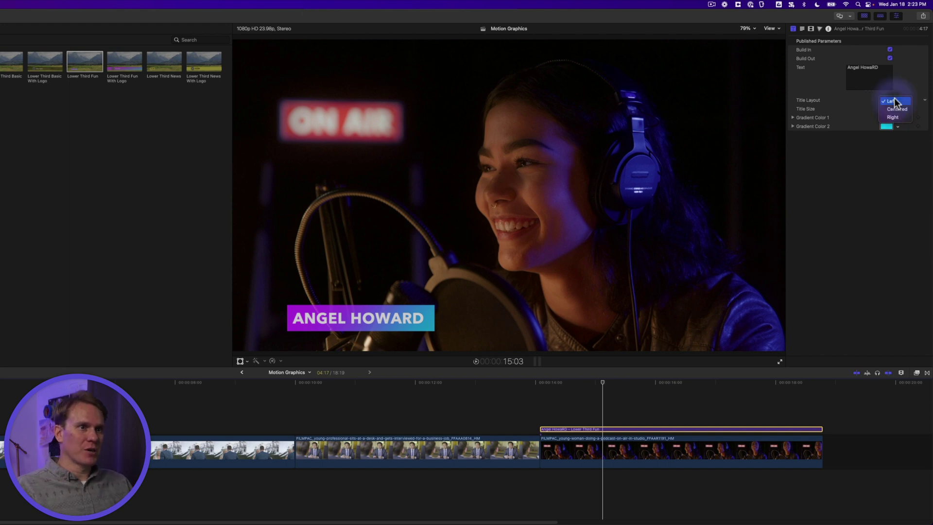
- Set Title Layout to Right, Title Size to Large, and a cyan-to-blue gradient
click(896, 109)
click(893, 102)
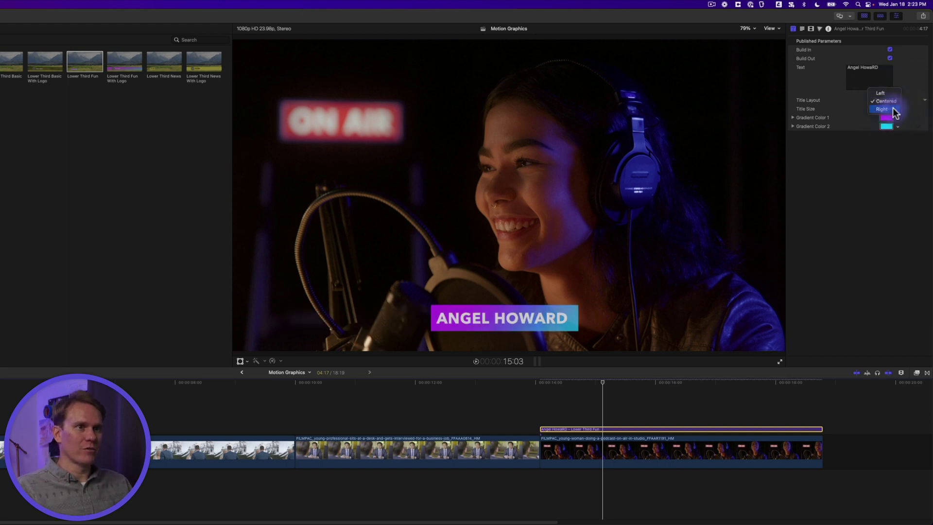
click(893, 109)
click(893, 109)
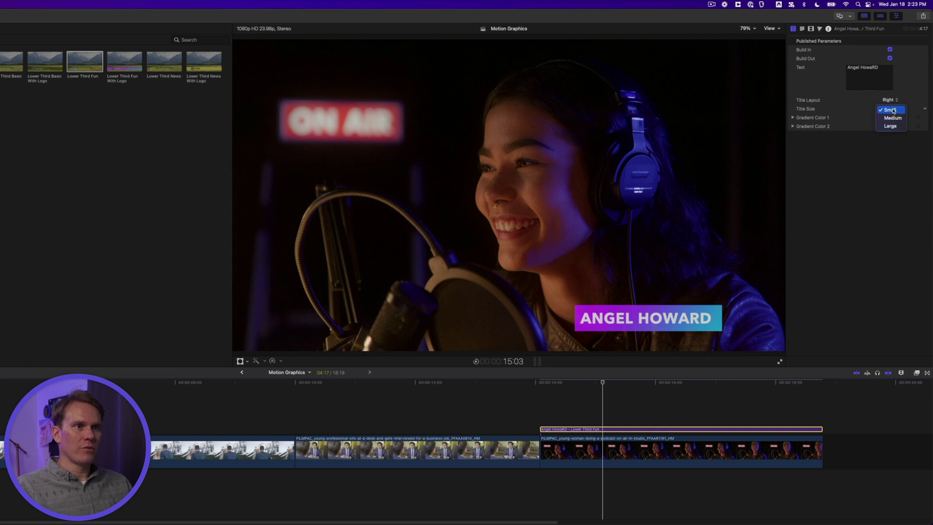
click(891, 126)
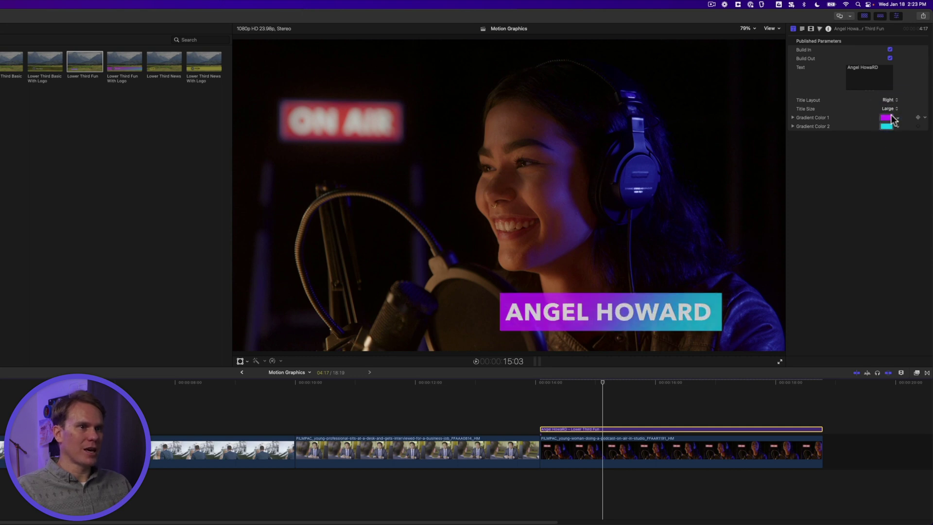
mouse_move(889, 118)
mouse_down()
mouse_move(871, 124)
mouse_move(866, 109)
mouse_move(890, 130)
mouse_up()
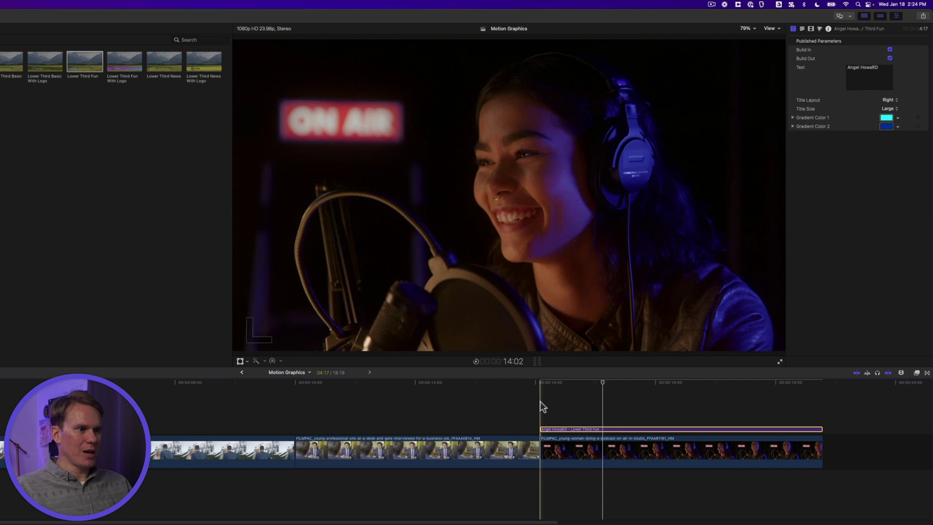
key(space)
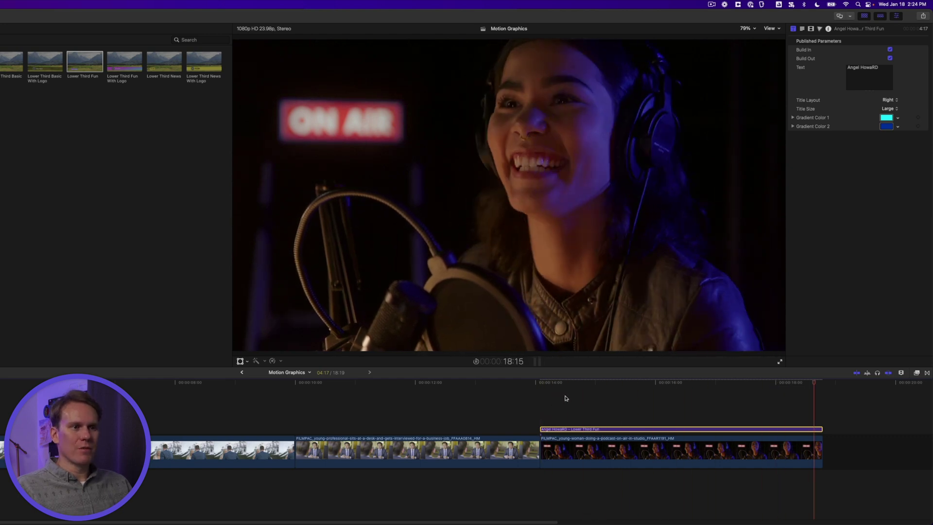
key(Home)
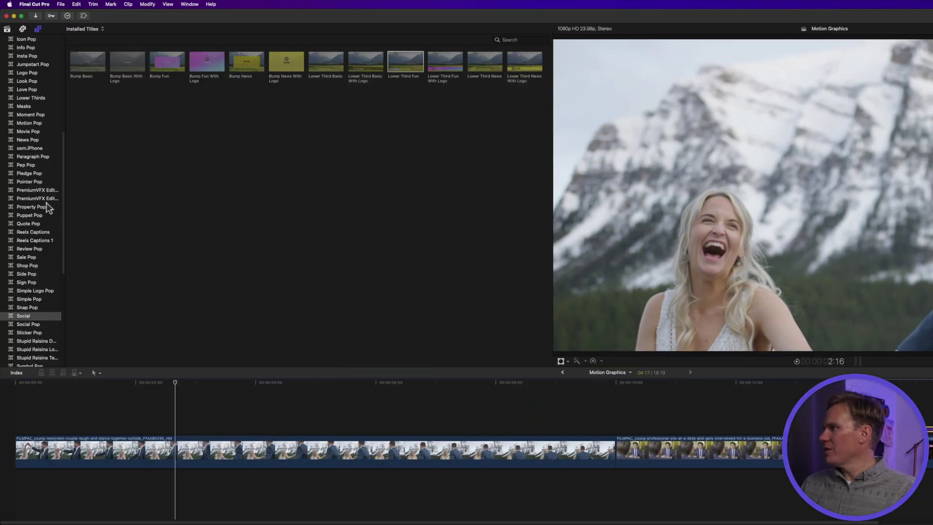
- Drag the Photo Album Push In title from Credits over the wedding clip
scroll(46, 203, up, 5)
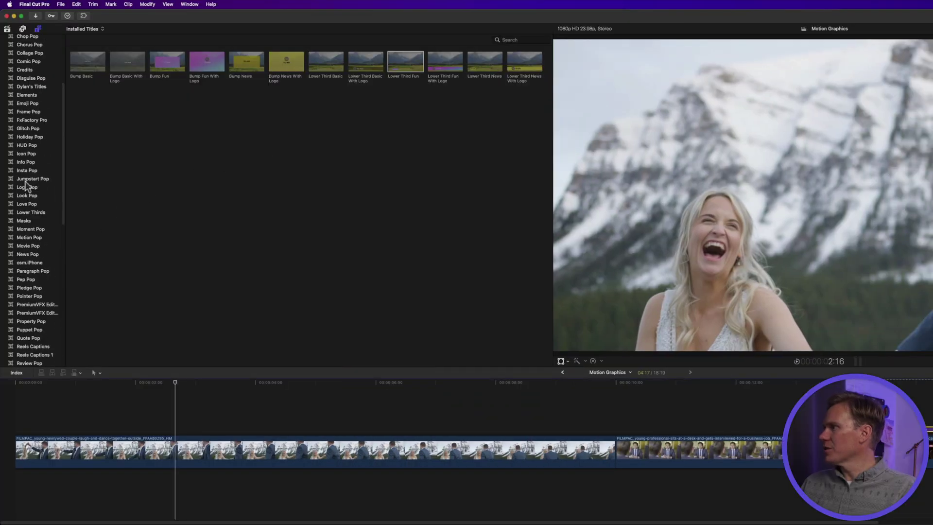
scroll(30, 157, up, 4)
click(25, 151)
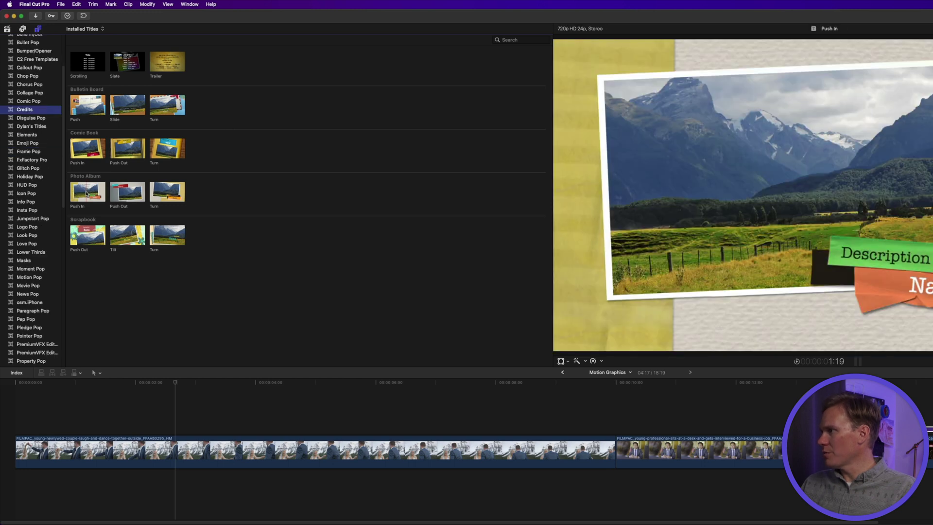
drag(87, 192, 76, 418)
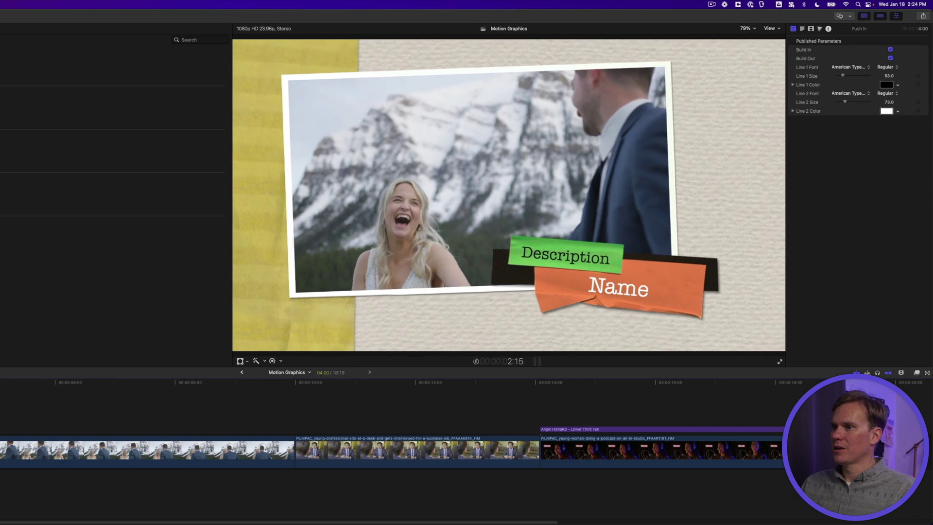
- Start retyping the title's Description line as 'Wed…' and play the sequence
double_click(584, 254)
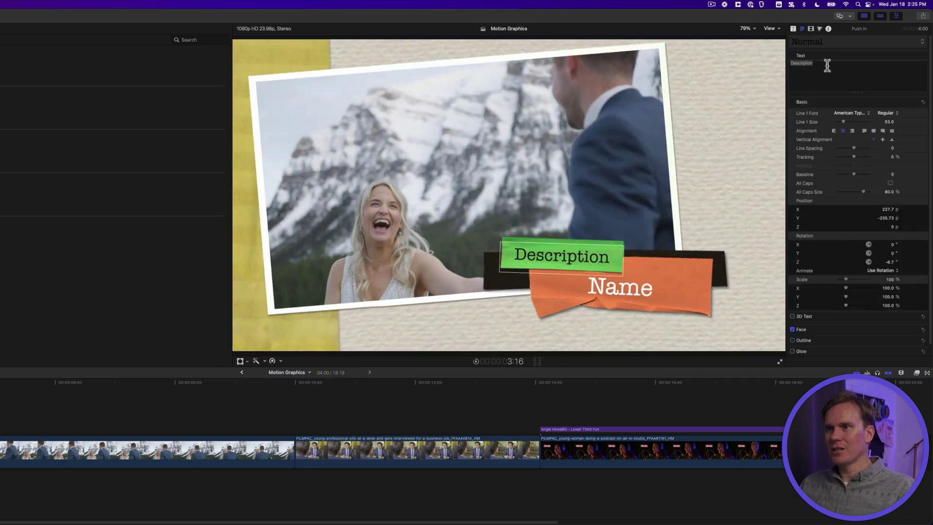
text(Wedding Day)
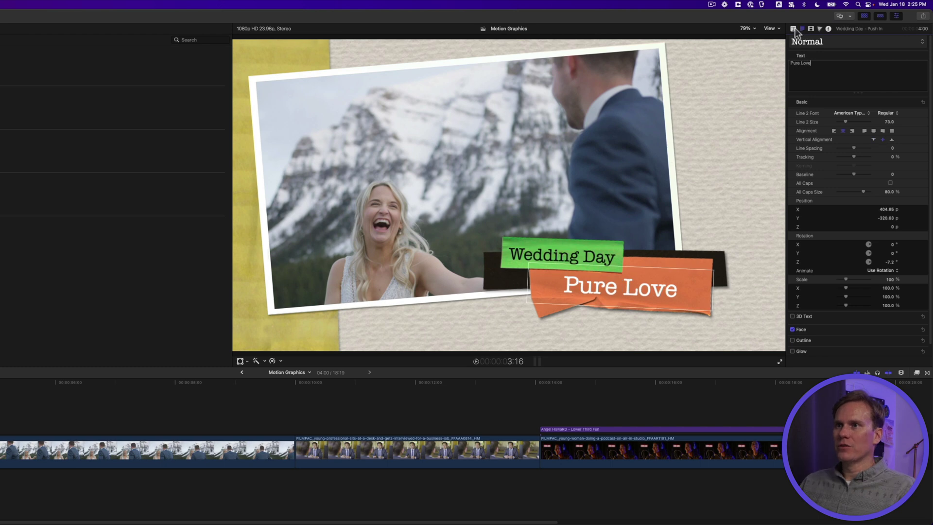
click(794, 29)
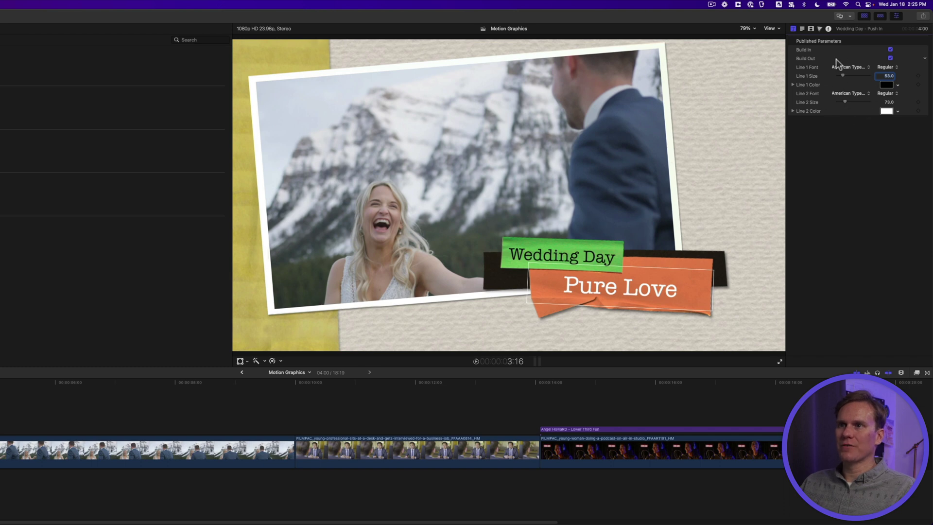
key(Return)
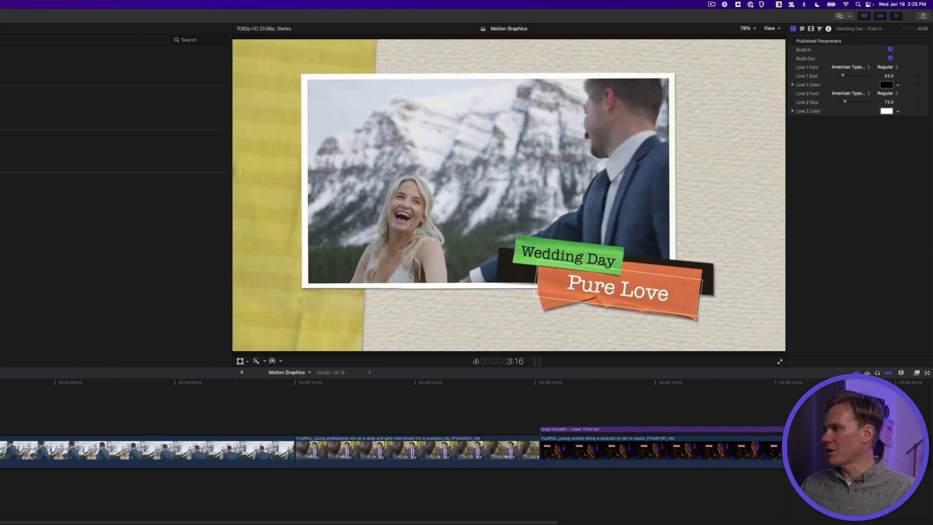
key(space)
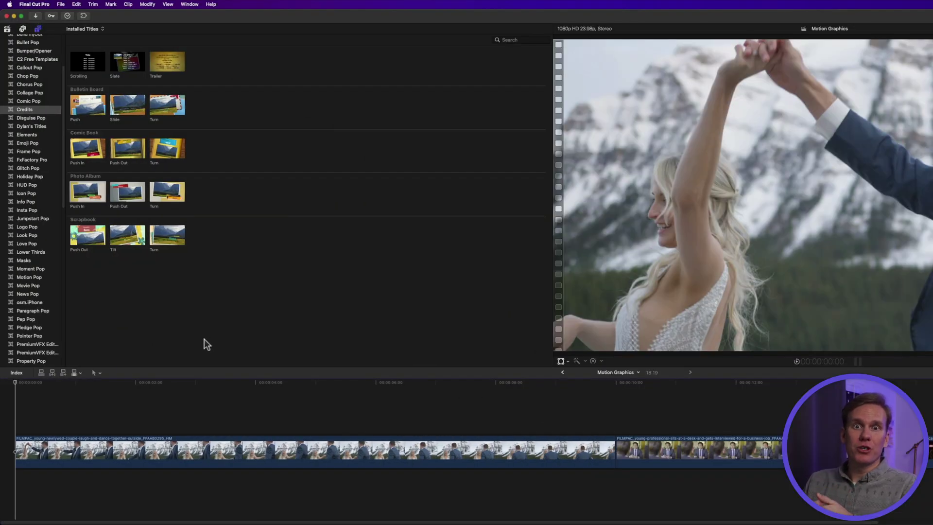
- Place the Ornamental background from Generators > Backgrounds above the main wedding clip and play it
scroll(42, 146, down, 10)
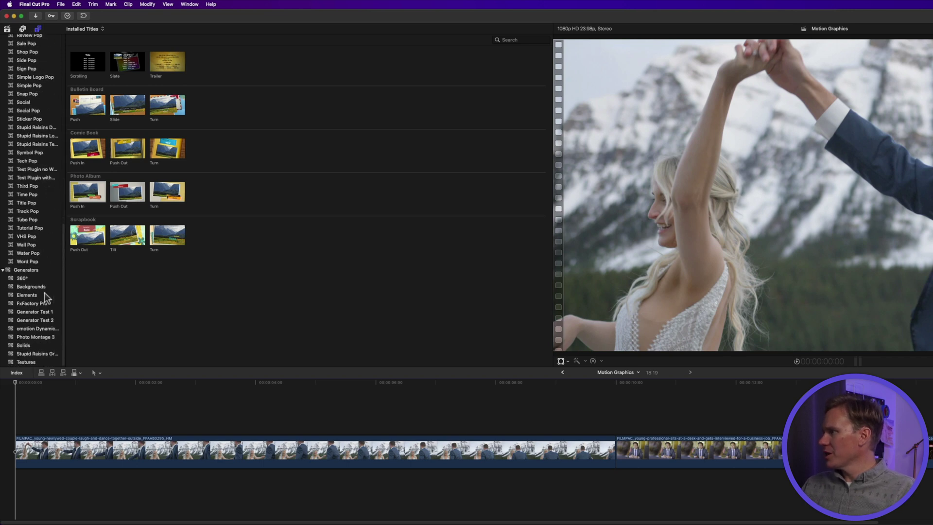
click(44, 290)
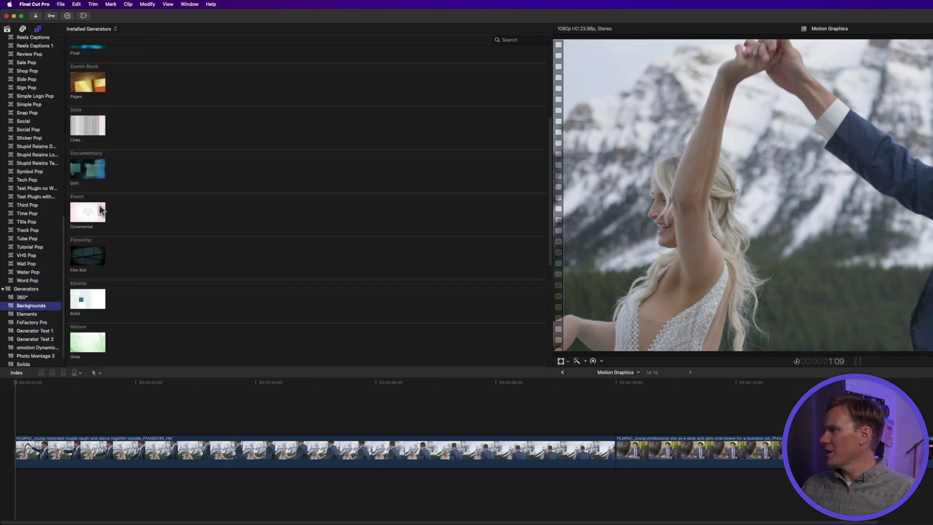
click(83, 212)
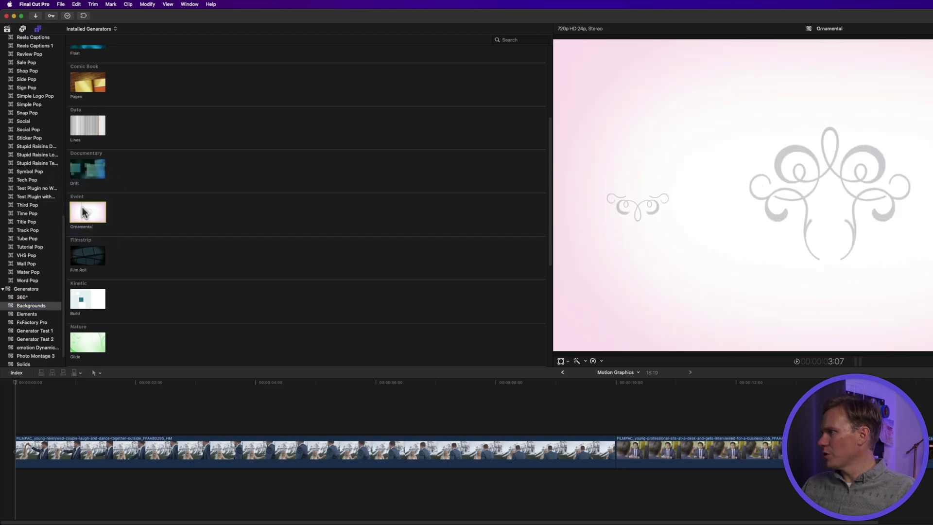
drag(83, 212, 15, 419)
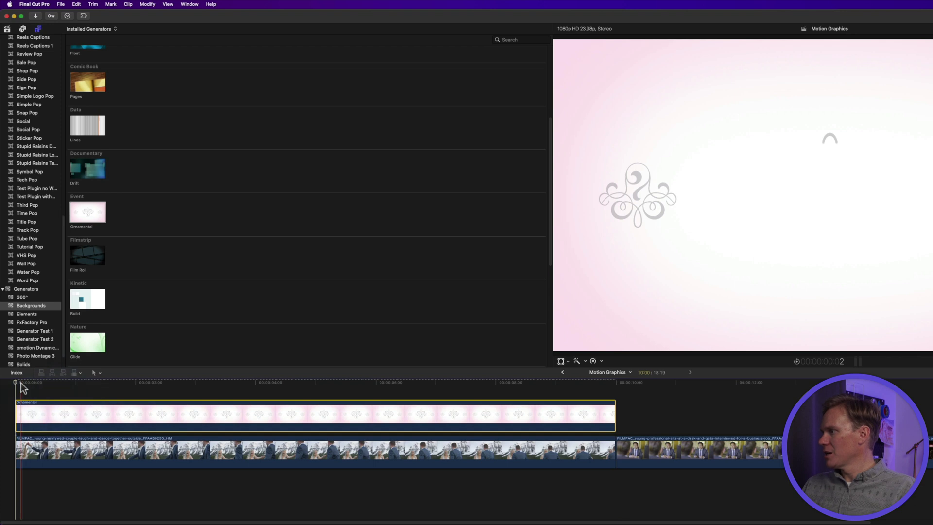
key(space)
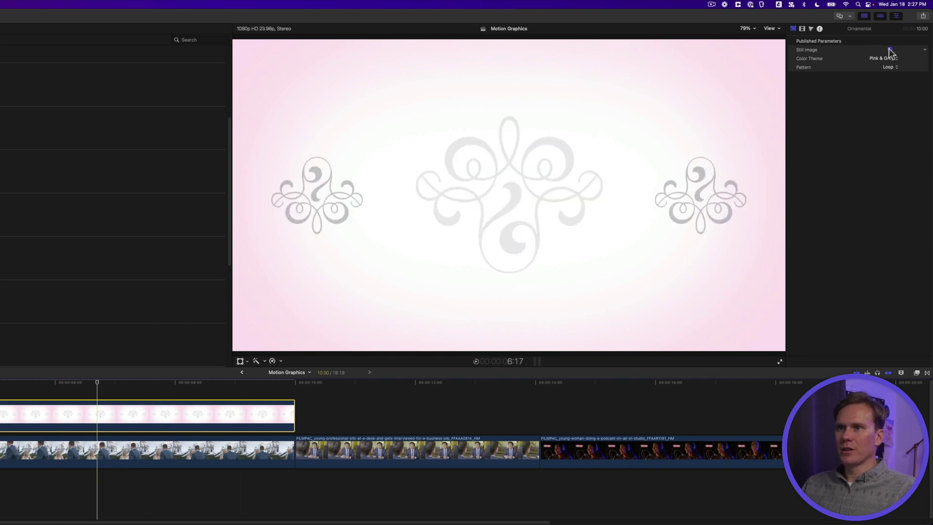
- Set the Ornamental generator's Color Theme to Burgundy & Cream and Pattern to Victorian
click(793, 28)
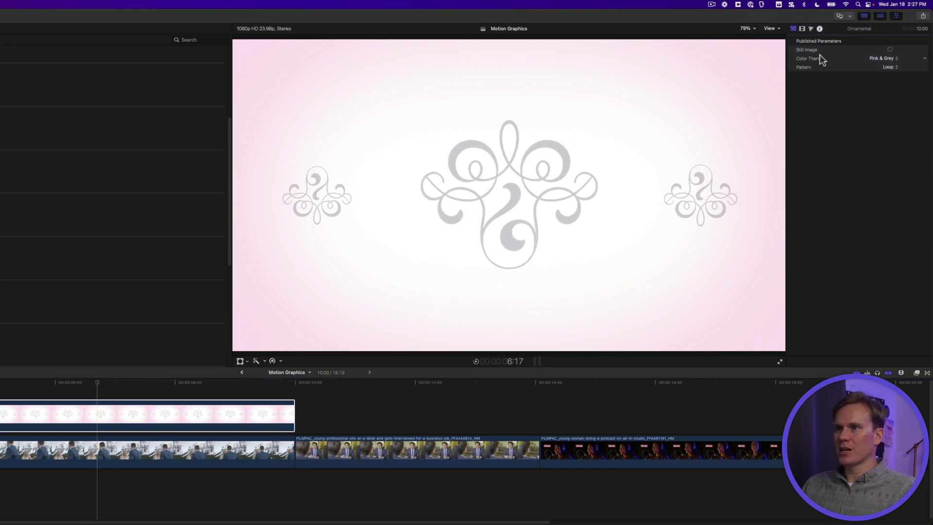
click(878, 58)
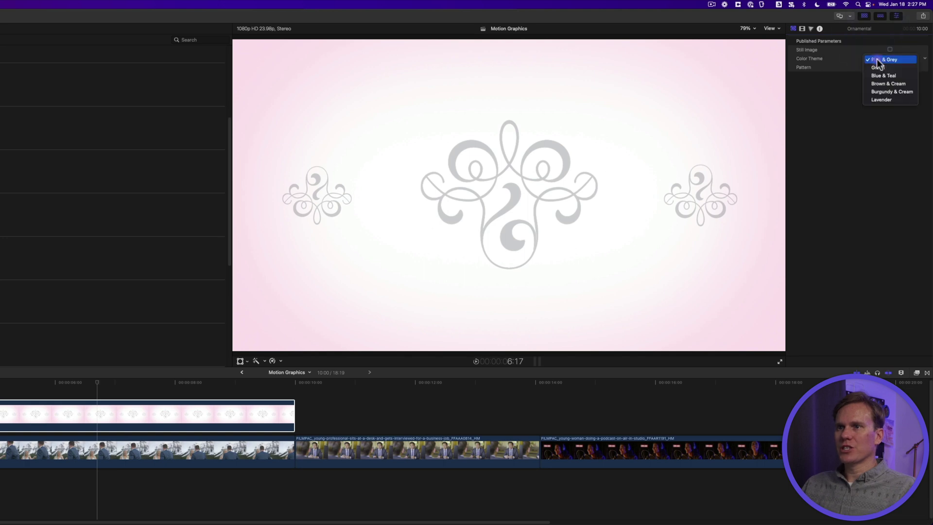
click(881, 90)
click(886, 67)
click(887, 68)
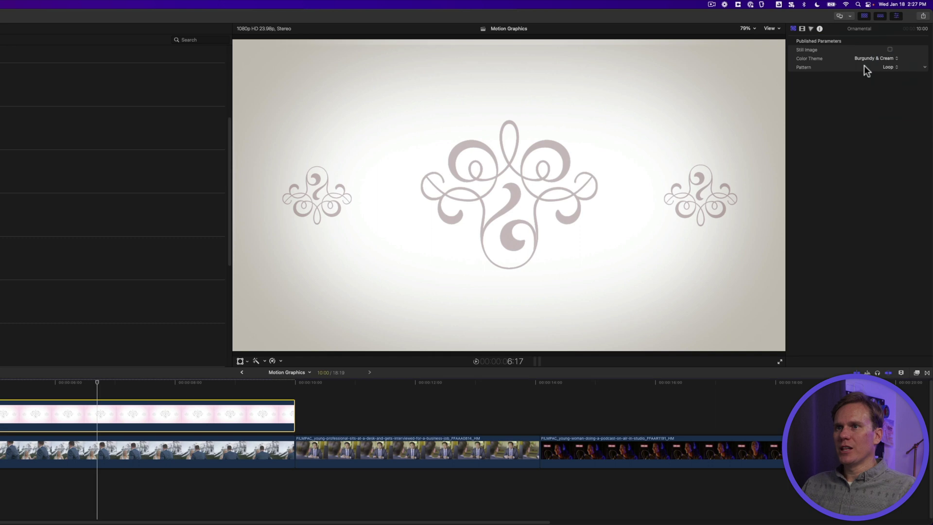
click(887, 68)
click(895, 77)
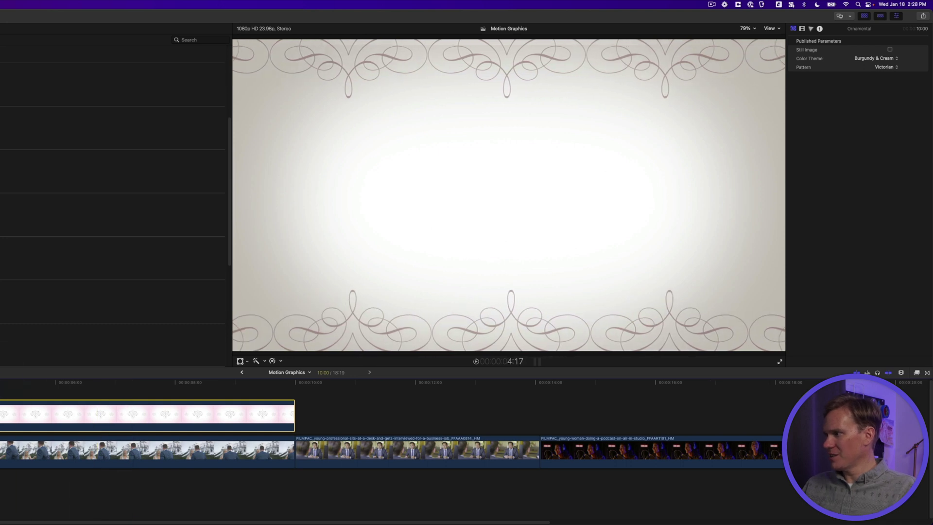
click(793, 29)
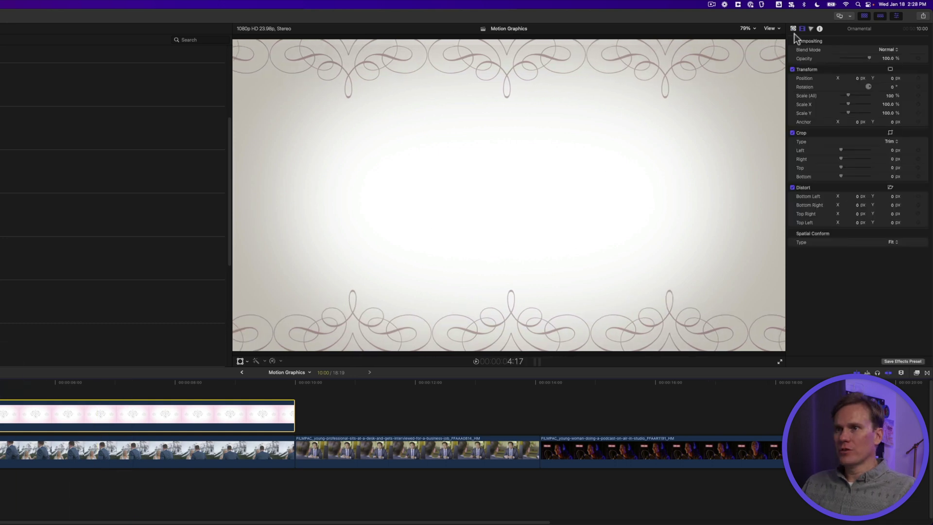
- Lower the Ornamental background's opacity to about 65% and check the blend with the footage
drag(867, 56, 857, 59)
click(885, 58)
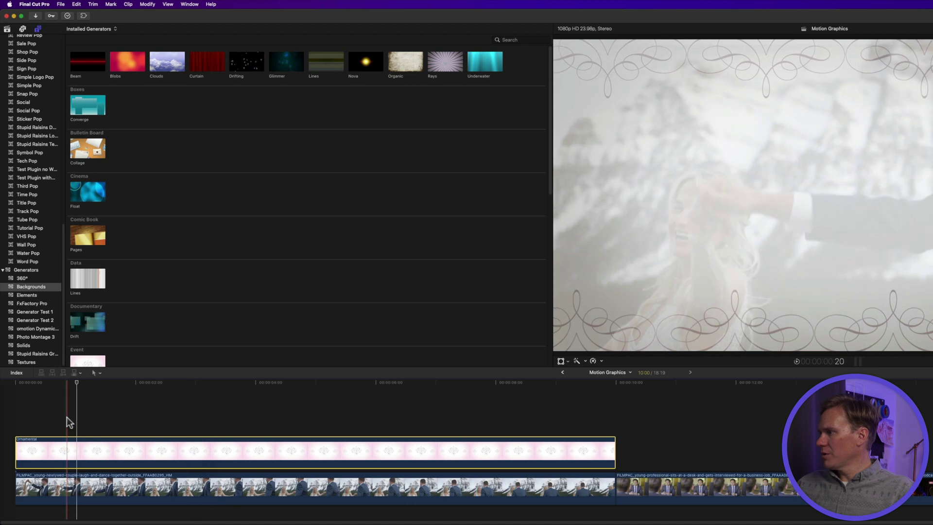
click(74, 409)
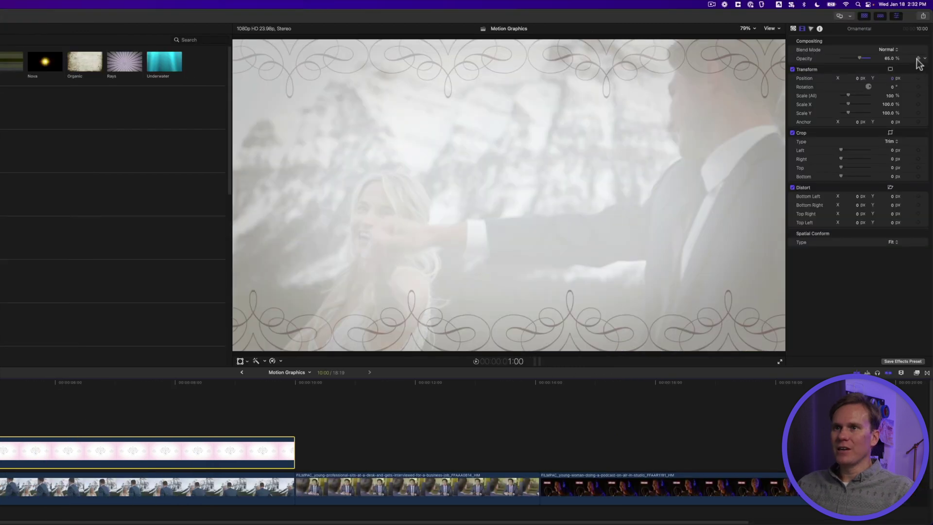
click(220, 381)
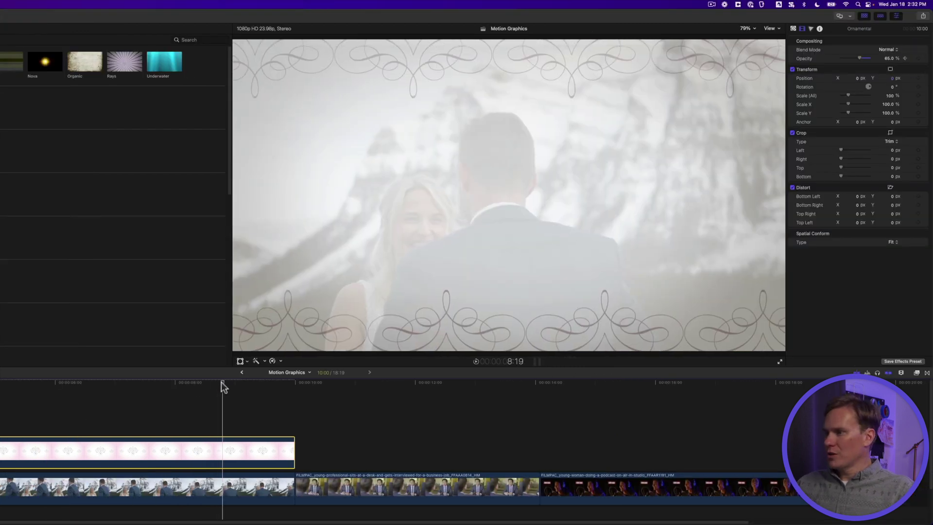
click(204, 383)
mouse_move(204, 384)
mouse_down()
mouse_move(191, 385)
mouse_move(222, 383)
mouse_up()
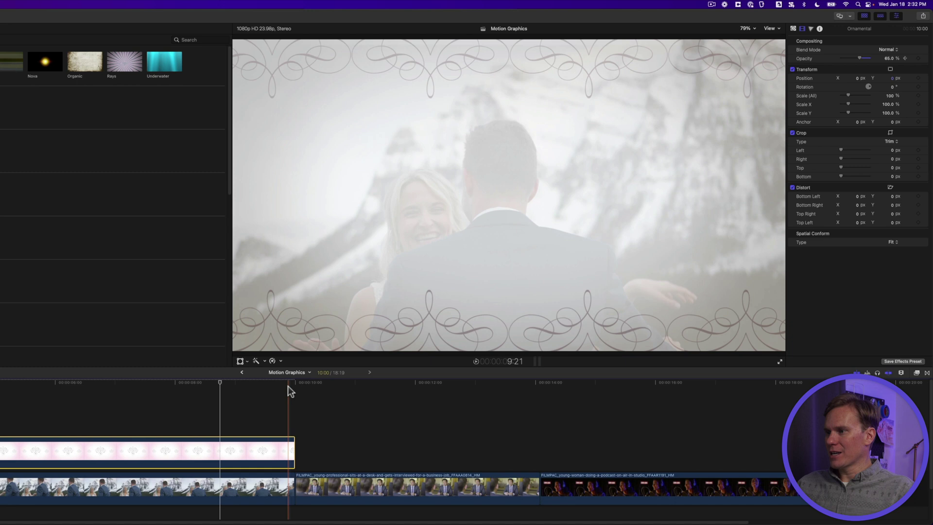
- Keyframe the background's opacity to fade to 0% at its 10:00 end
click(288, 385)
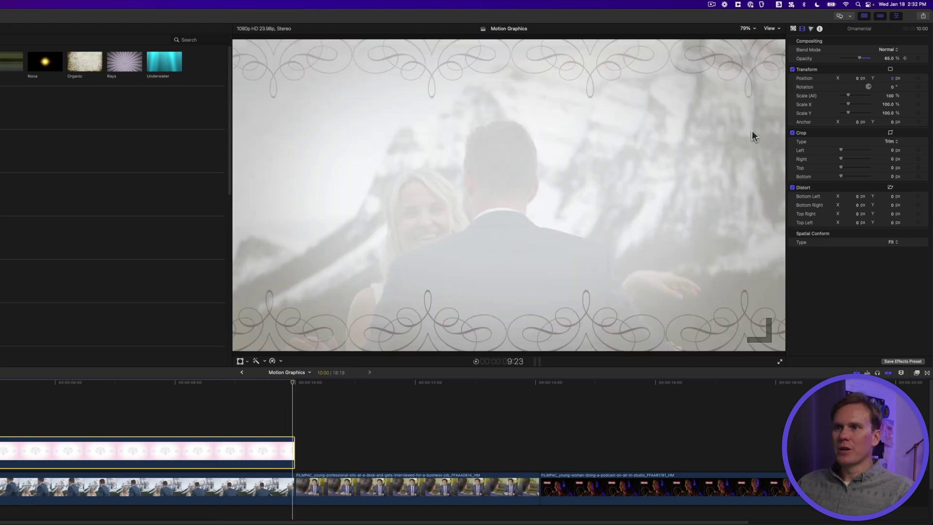
drag(861, 60, 814, 65)
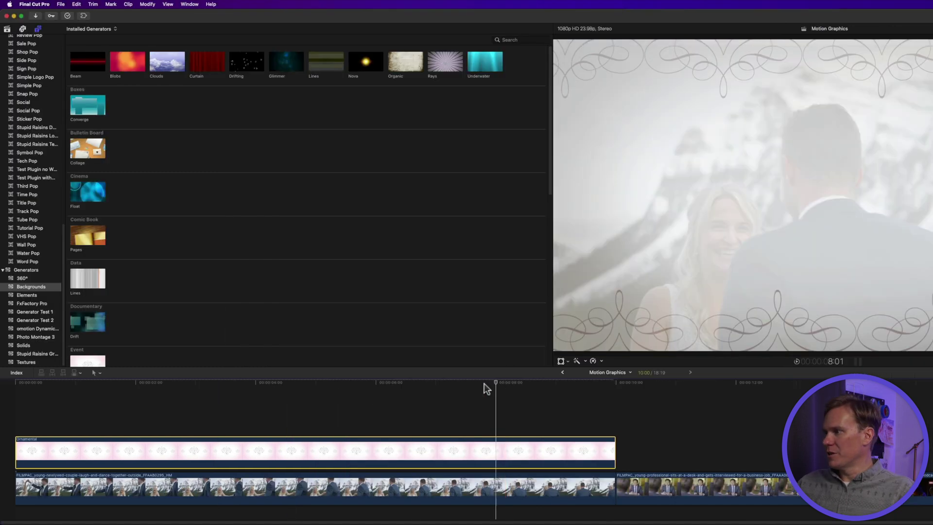
click(39, 382)
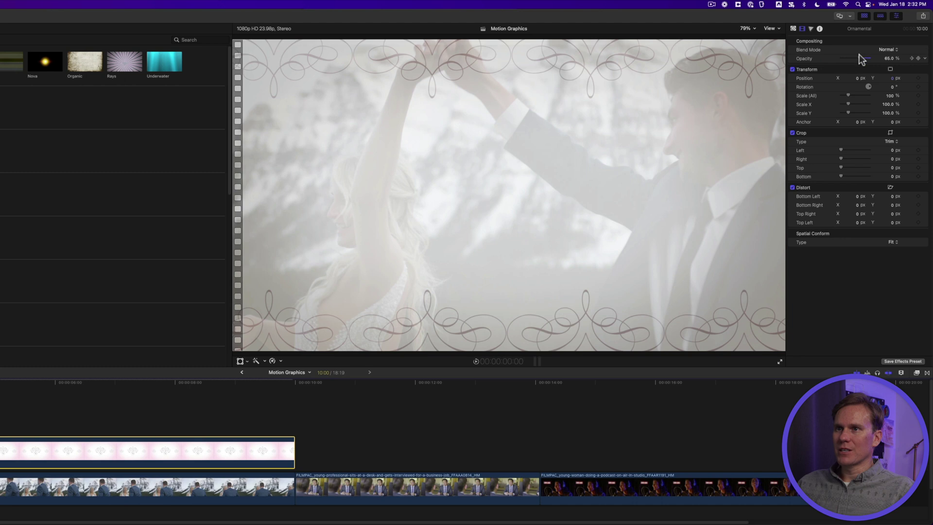
mouse_move(861, 59)
mouse_down()
mouse_move(746, 88)
mouse_move(859, 58)
mouse_up()
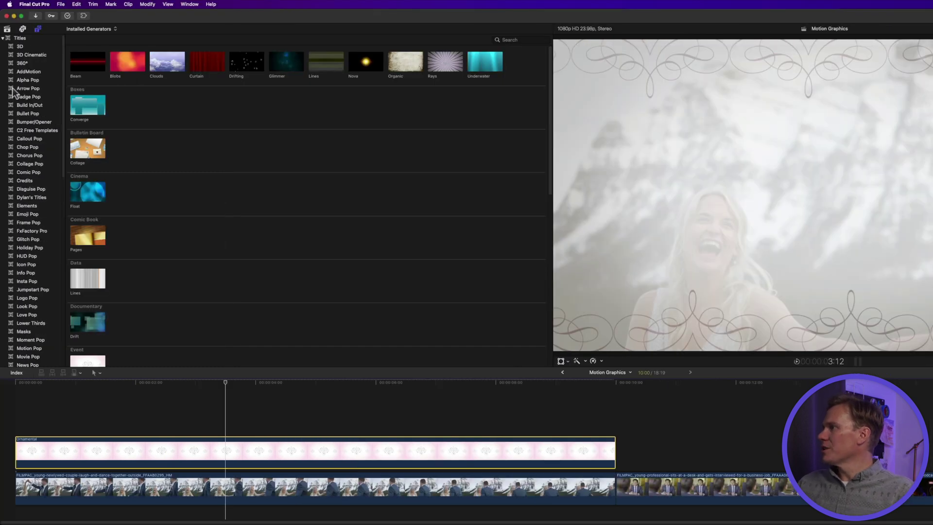
- Put the Build In/Out Soft Edge title above the Ornamental clip and extend it to 9:00
click(32, 106)
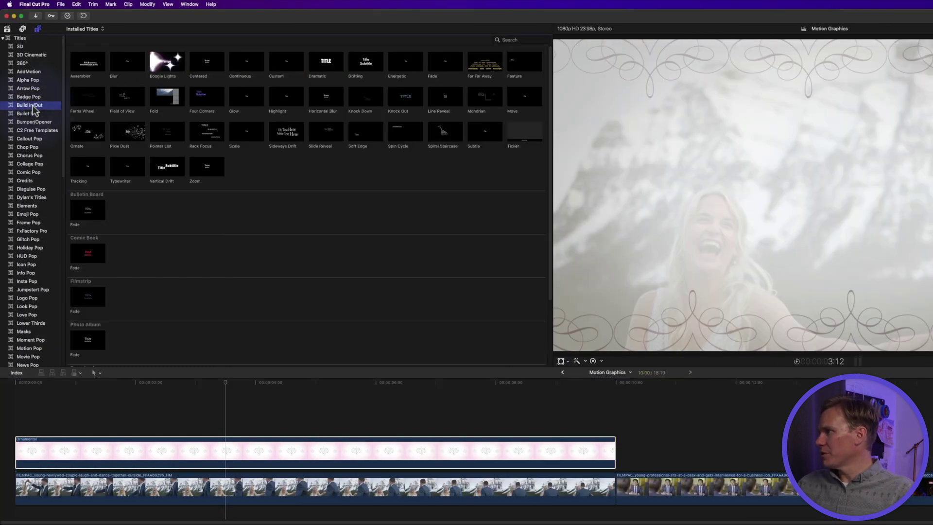
drag(359, 136, 50, 430)
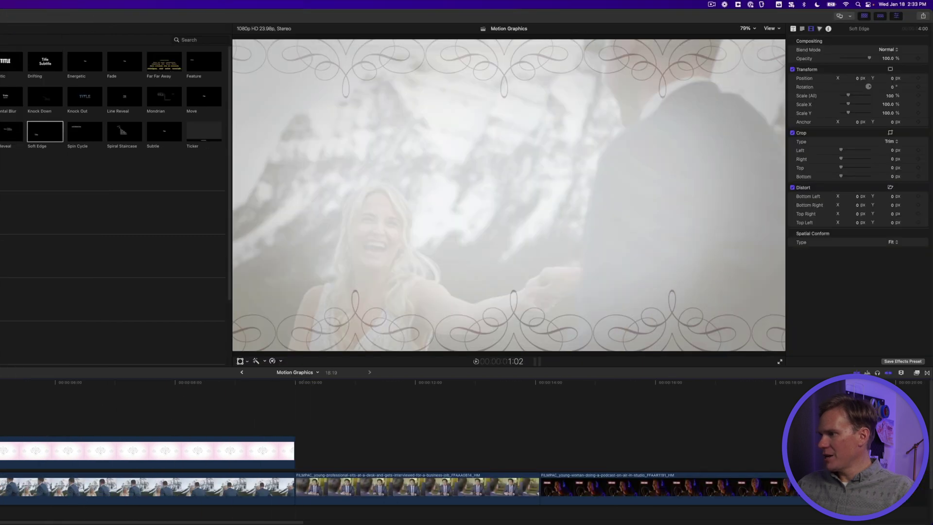
drag(287, 430, 577, 416)
drag(256, 416, 265, 416)
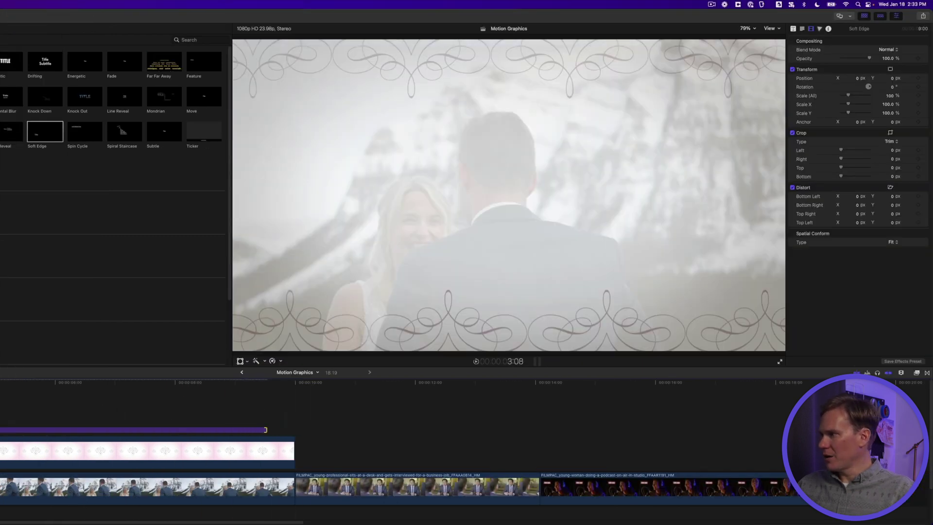
click(346, 250)
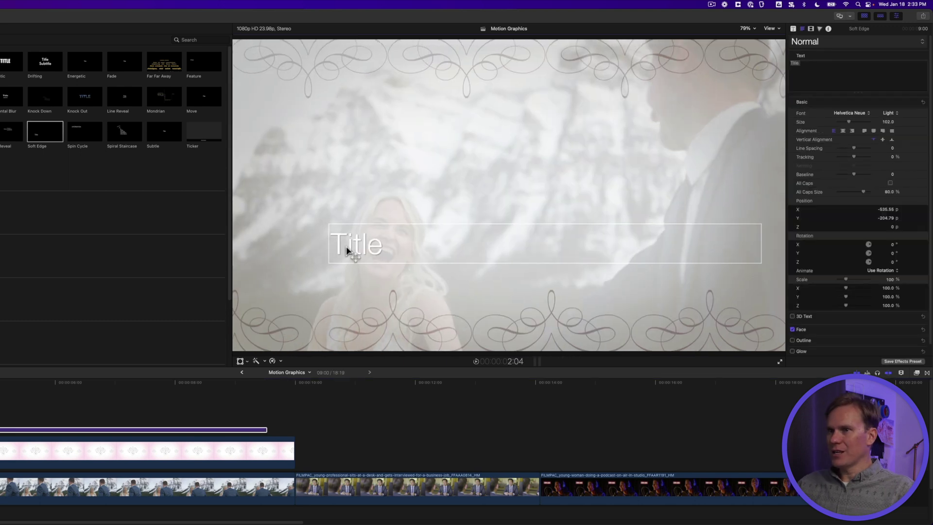
- Centre the title, retype it as 'Dylan & Leah', and move it up toward the frame centre
click(844, 132)
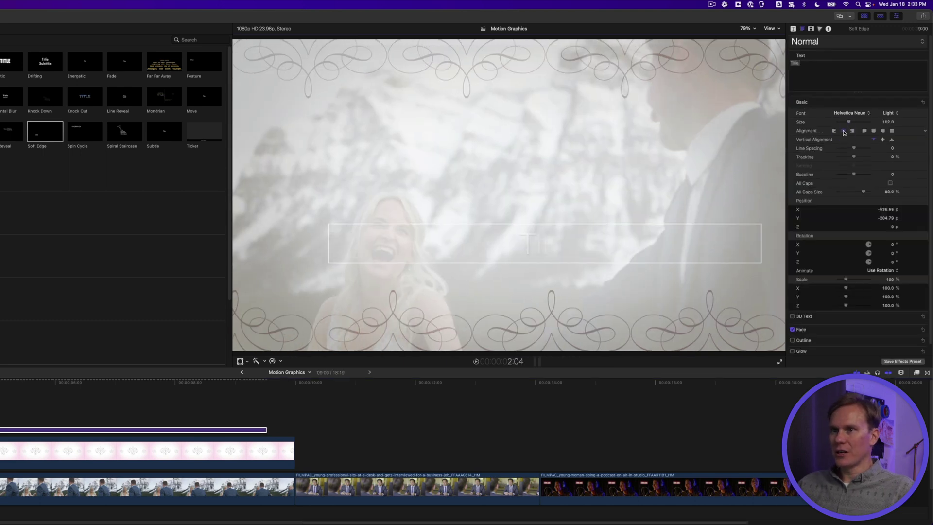
click(811, 64)
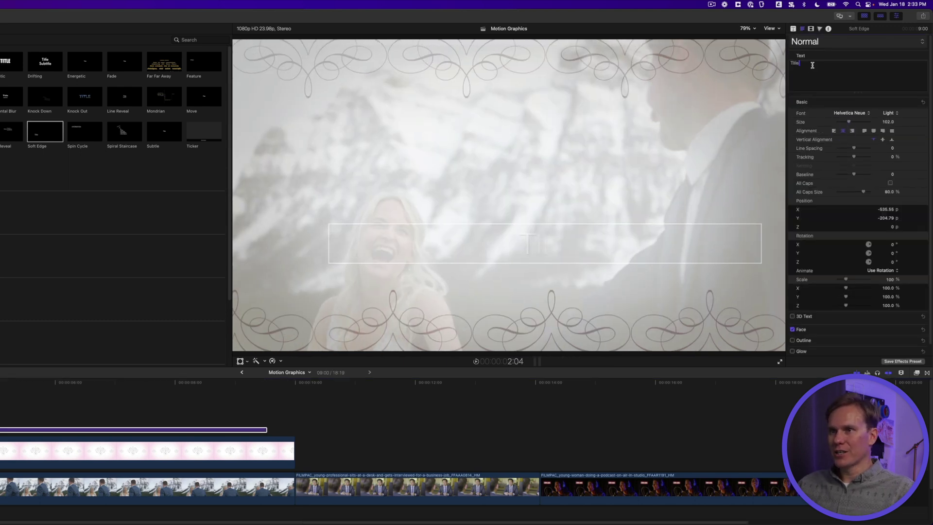
text(Dylan)
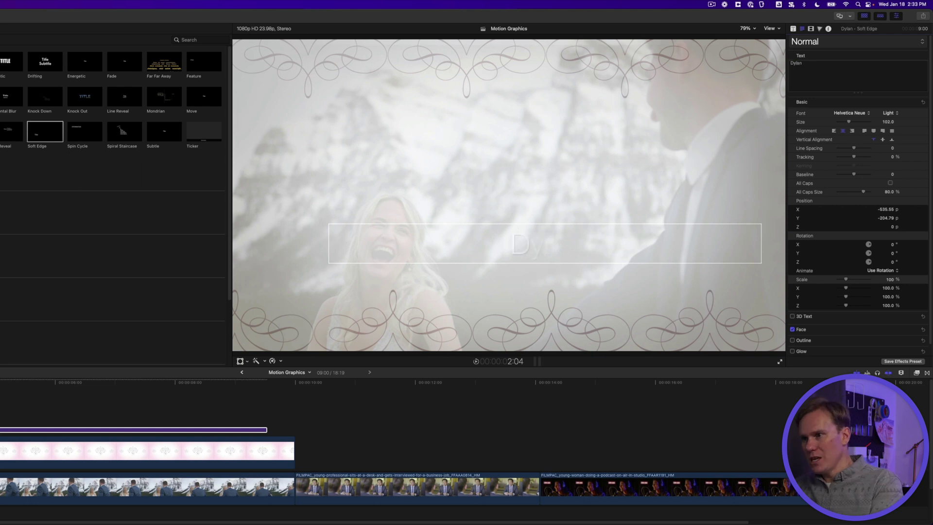
text( &)
text(Leah)
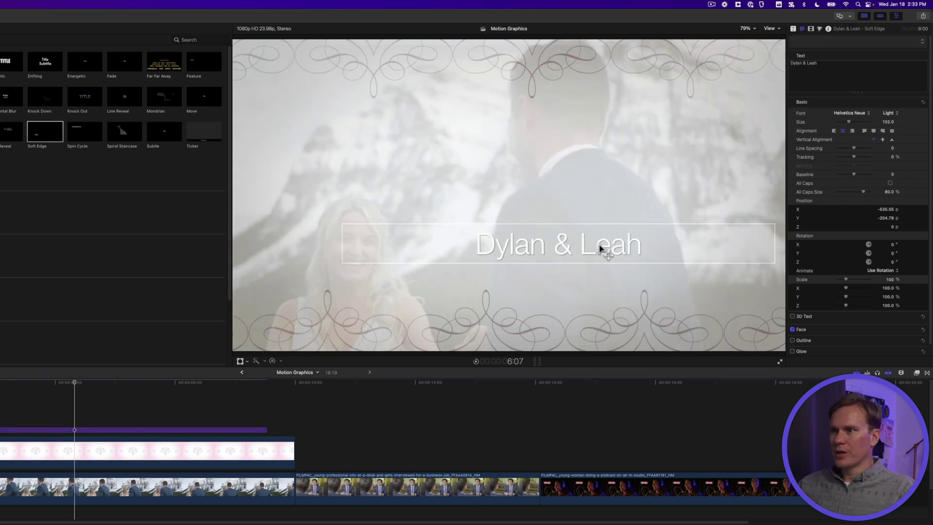
drag(601, 248, 551, 199)
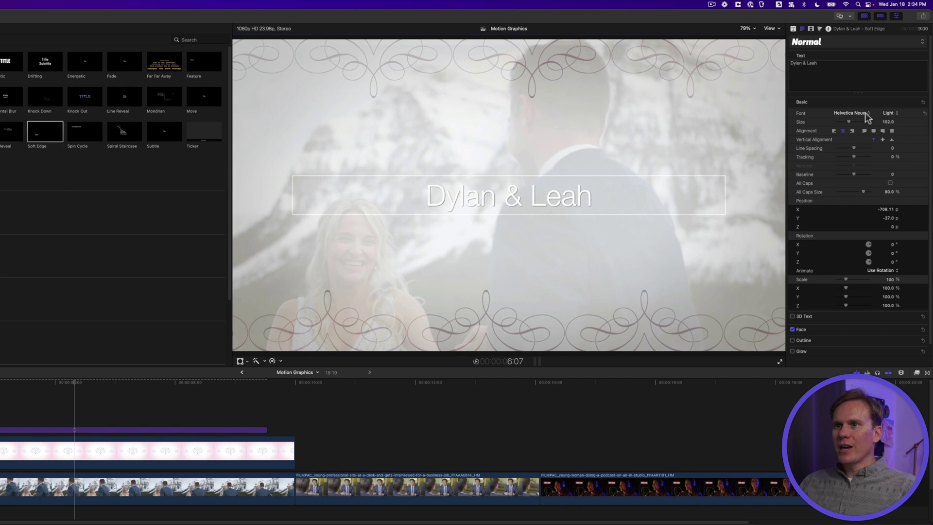
- Set the title font to Euphoria Script at size 248
click(867, 114)
scroll(868, 117, up, 5)
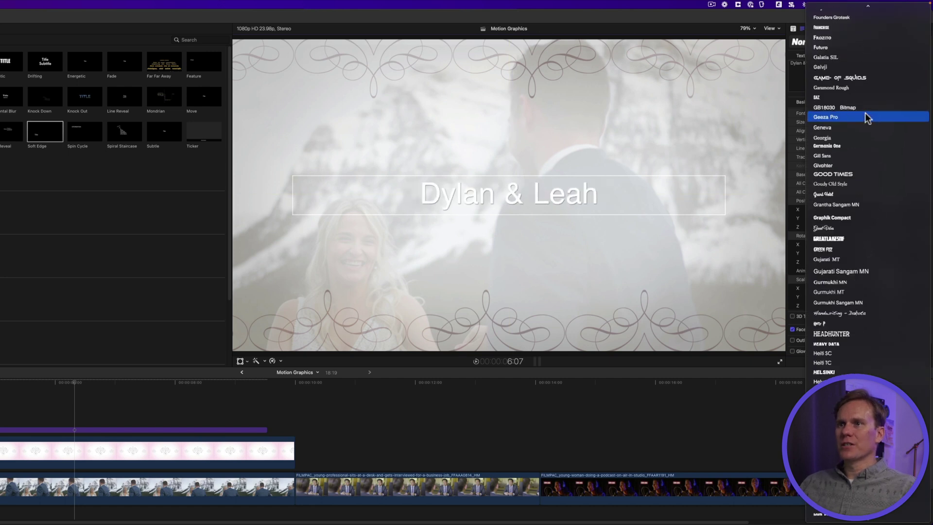
scroll(867, 117, up, 8)
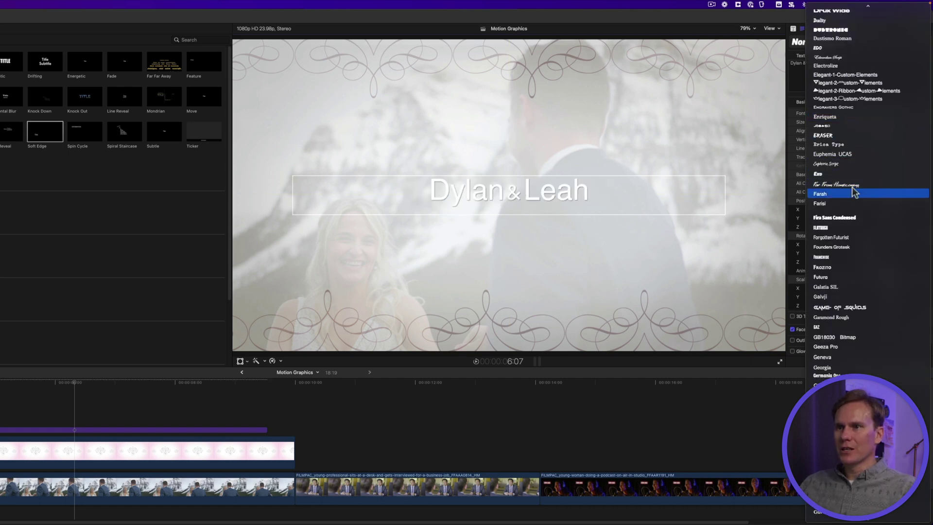
click(851, 163)
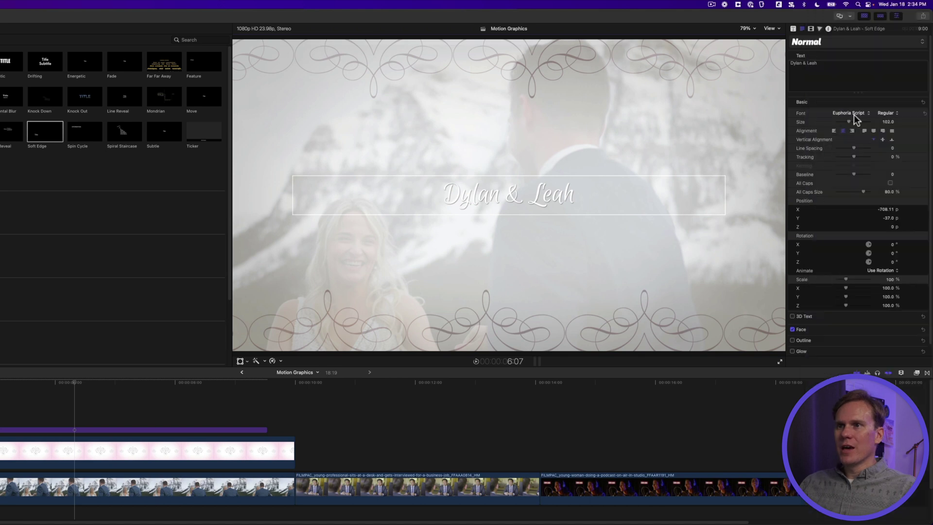
drag(848, 120, 865, 119)
scroll(865, 119, down, 1)
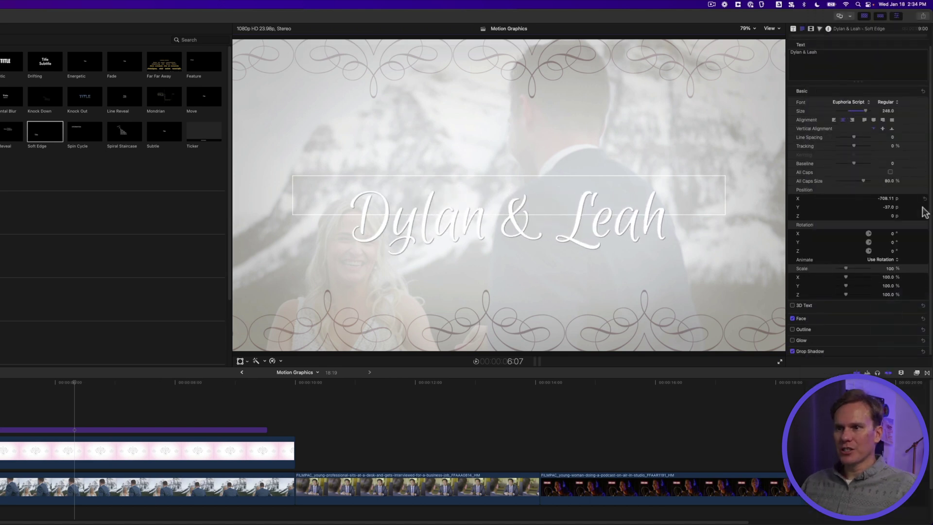
- Recolour the title's face fill a soft blue-grey
click(914, 319)
scroll(902, 321, down, 2)
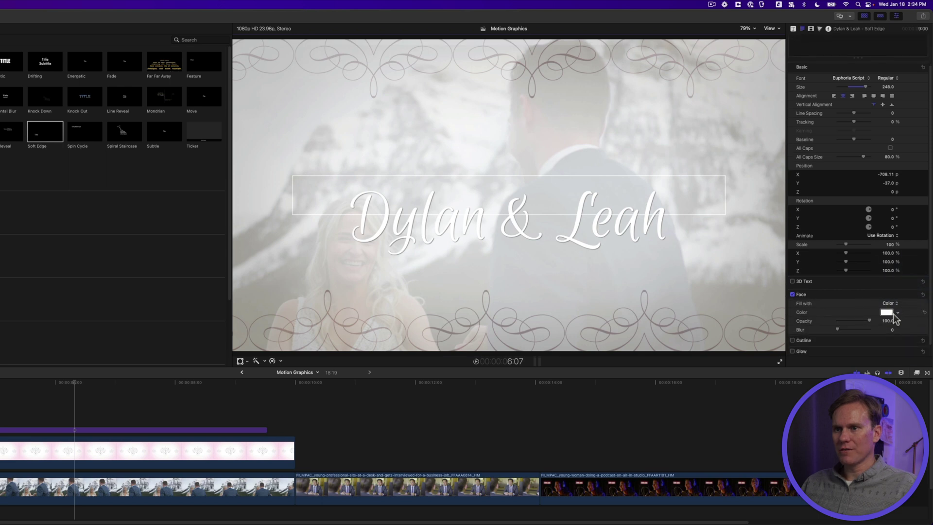
mouse_move(885, 315)
mouse_down()
mouse_move(891, 306)
mouse_move(897, 335)
mouse_move(894, 328)
mouse_up()
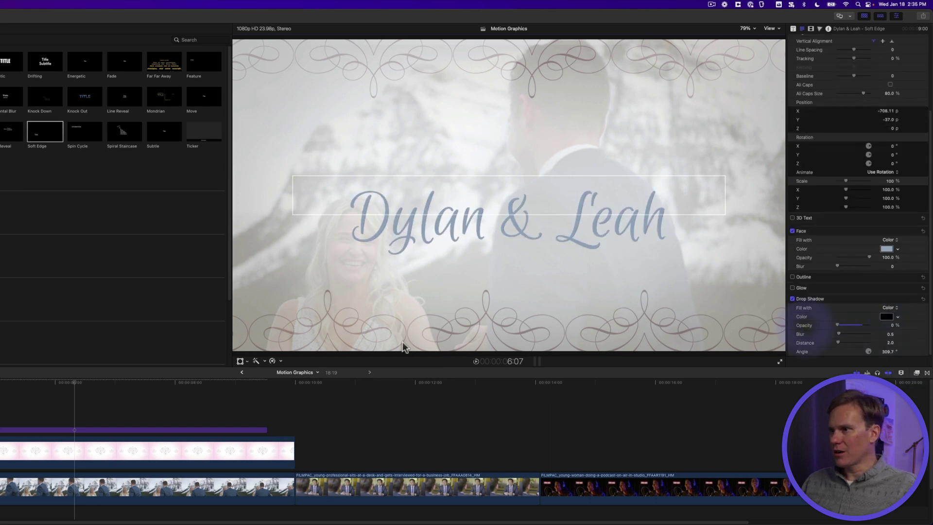
- Play the title back, nudge it slightly higher, and preview it again
key(Home)
key(space)
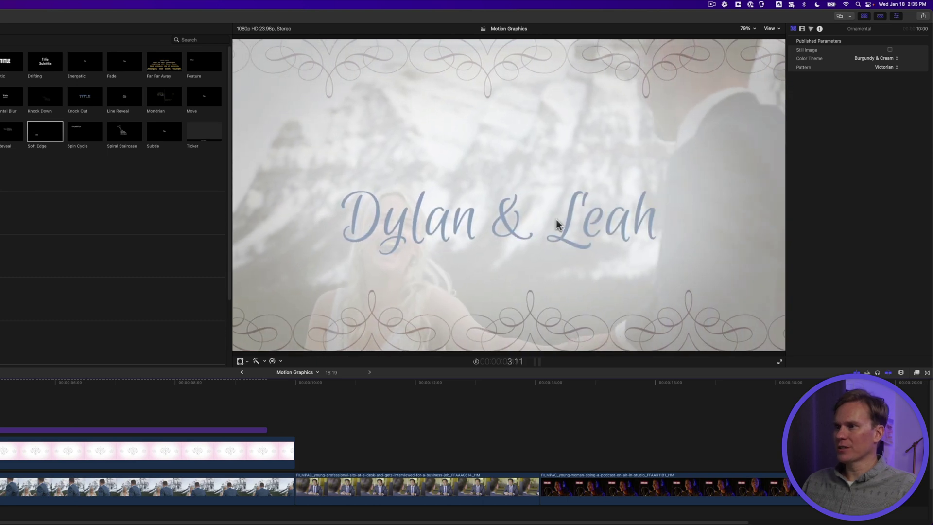
click(119, 383)
drag(561, 210, 564, 177)
key(space)
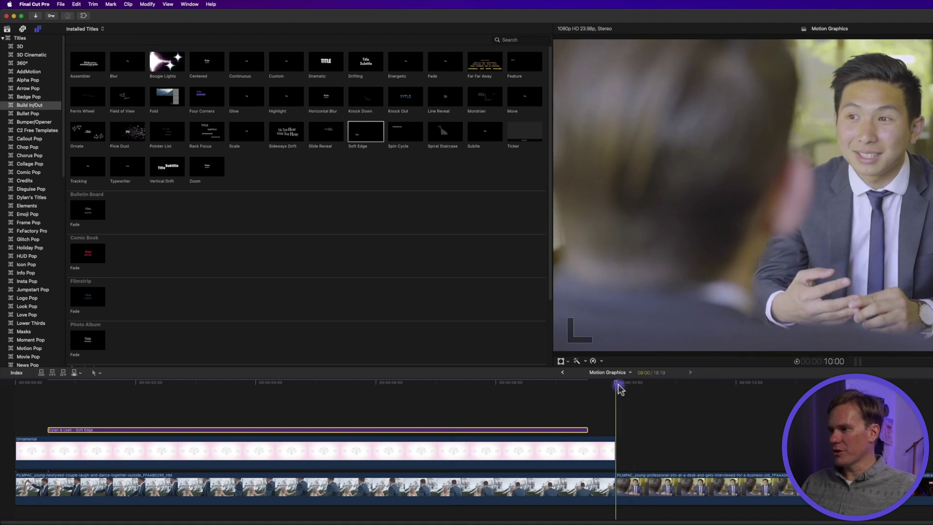
click(619, 486)
scroll(29, 226, down, 10)
- Place the Shapes generator from Elements above the interview clip
scroll(28, 226, down, 8)
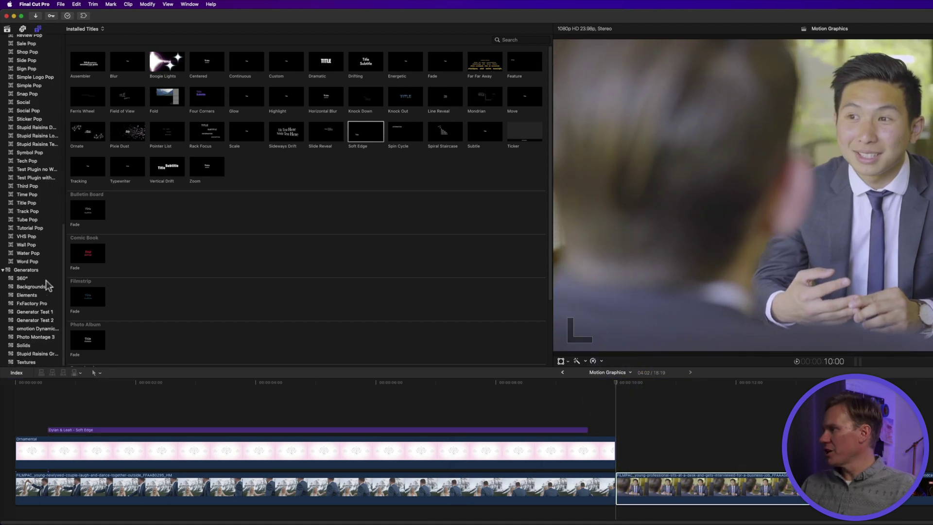
click(39, 294)
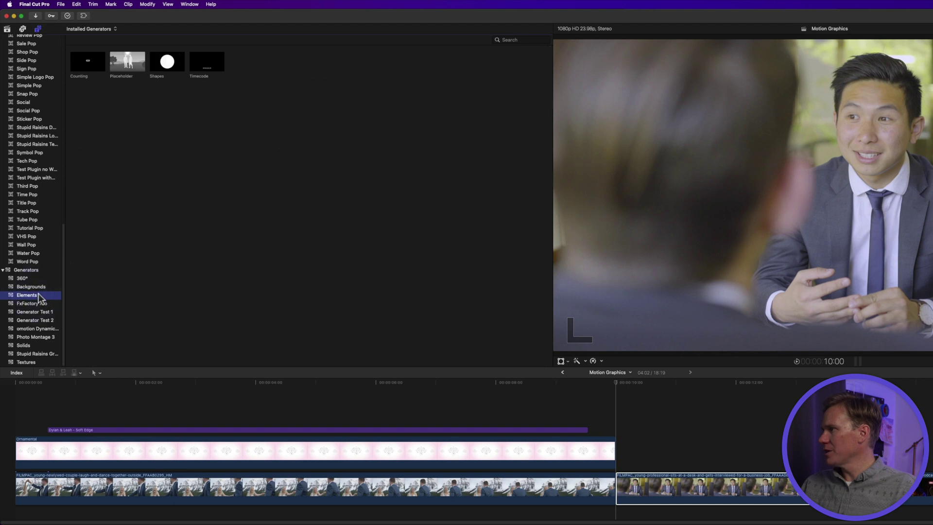
drag(169, 78, 613, 450)
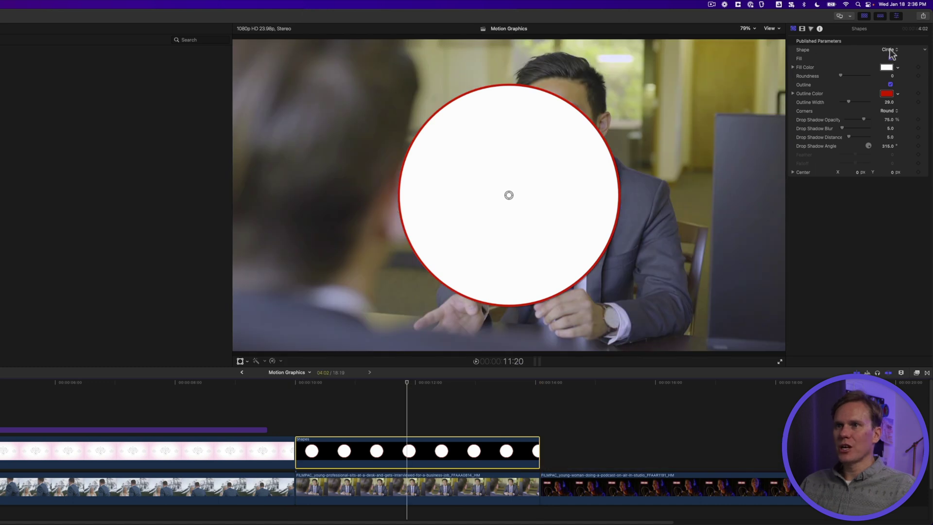
- Make the shape a rectangle with no drop shadow and move it to the lower left
click(889, 50)
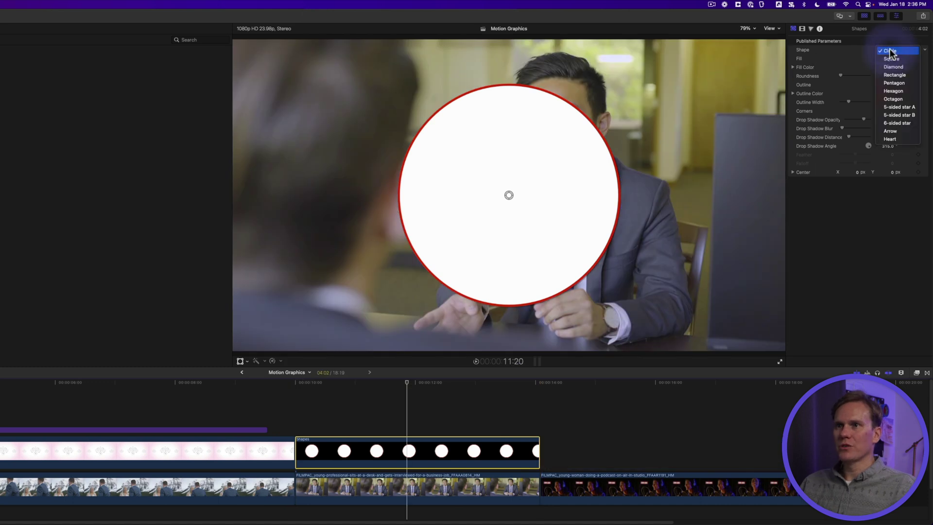
click(897, 74)
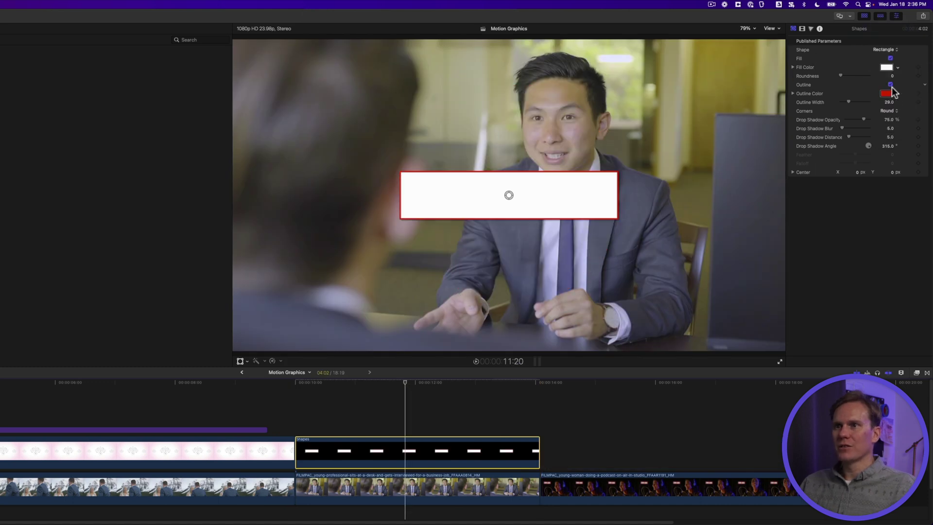
drag(864, 119, 812, 121)
drag(509, 195, 384, 279)
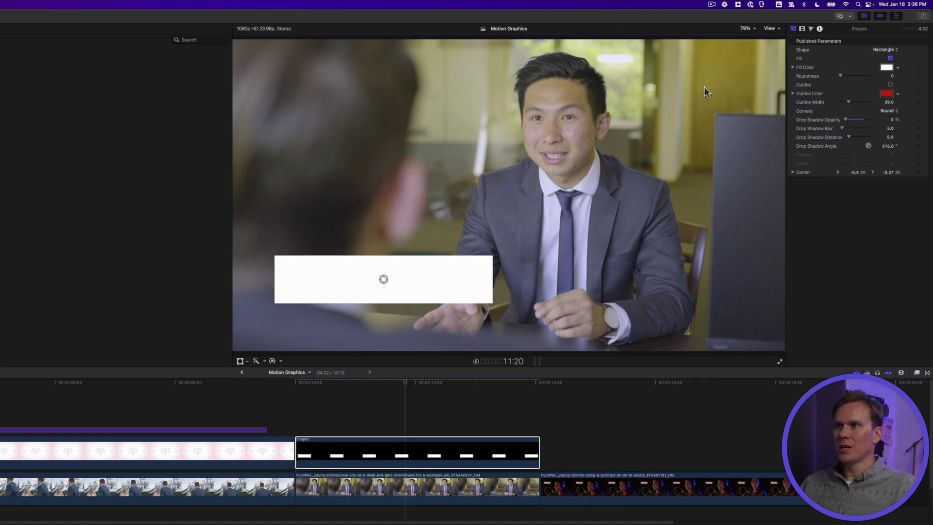
click(770, 28)
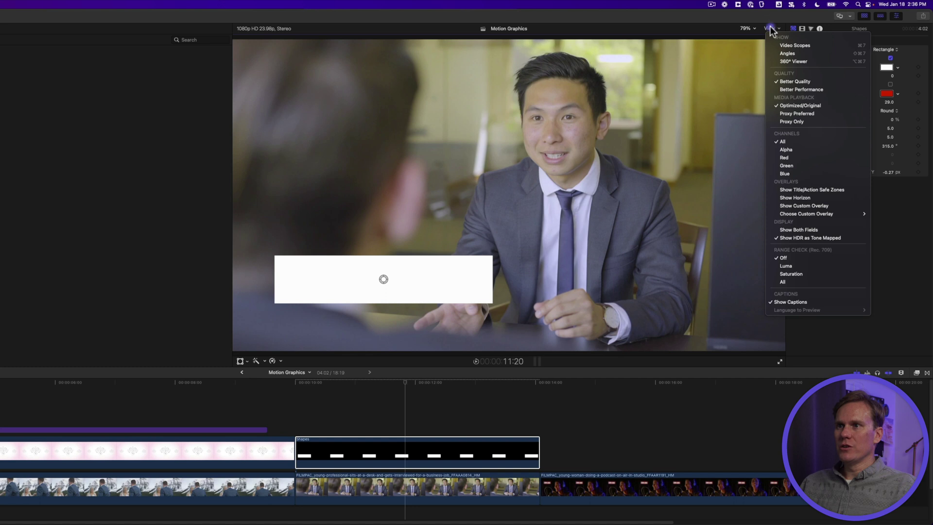
- Show the title/action safe zones, align the rectangle to the lower-left guide, and fill it purple
click(816, 190)
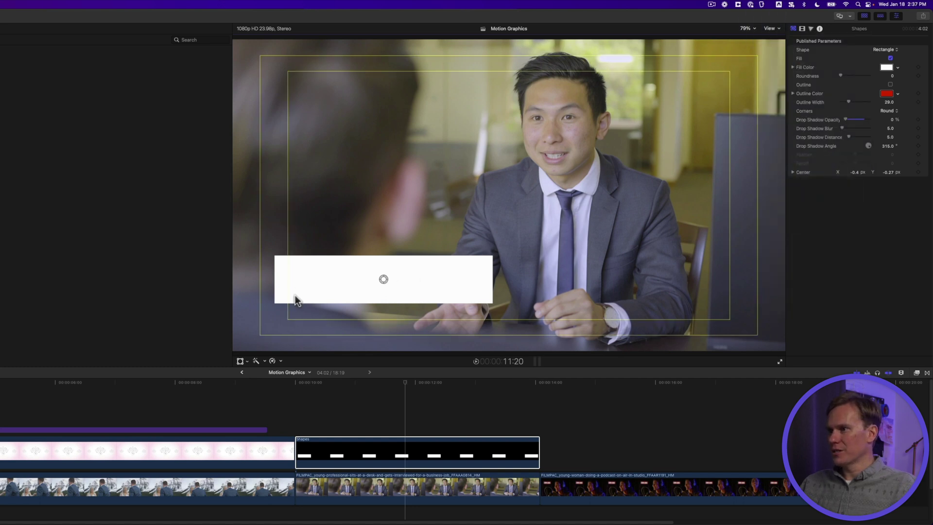
drag(375, 288, 395, 297)
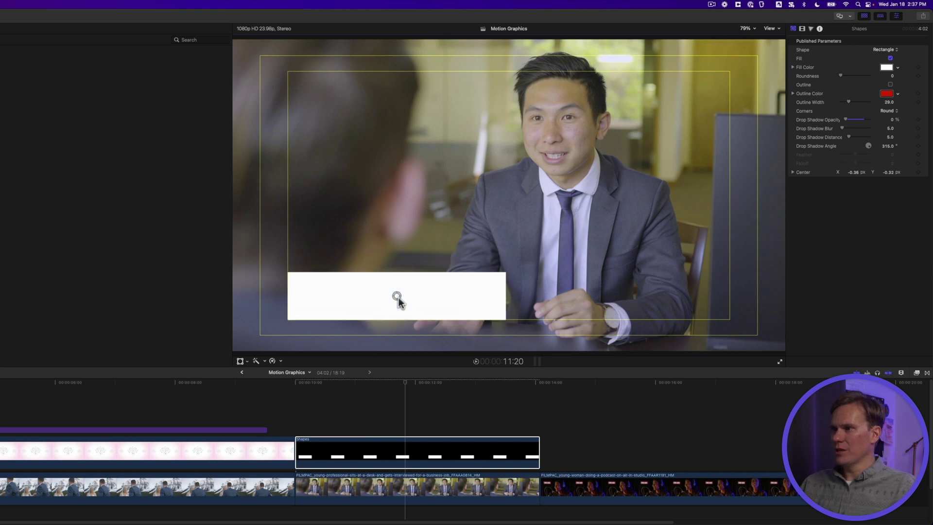
click(802, 30)
click(793, 29)
click(885, 68)
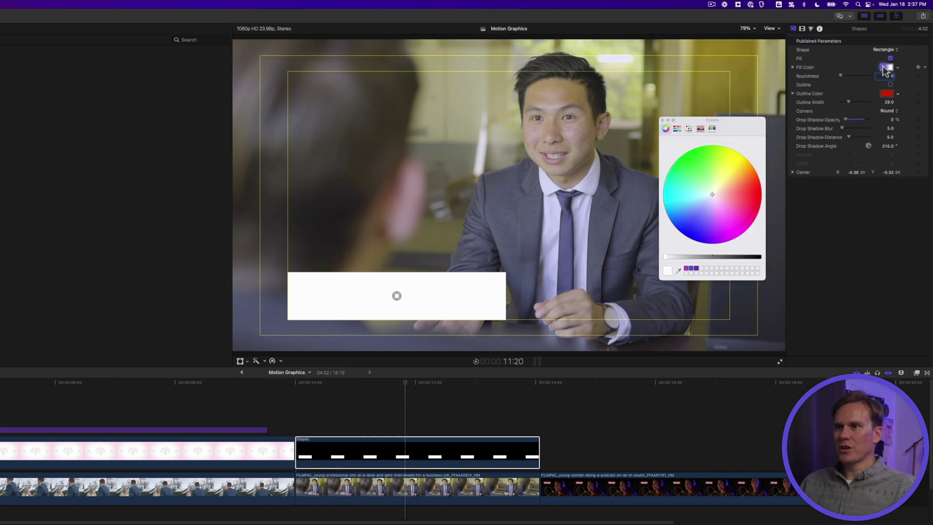
click(690, 269)
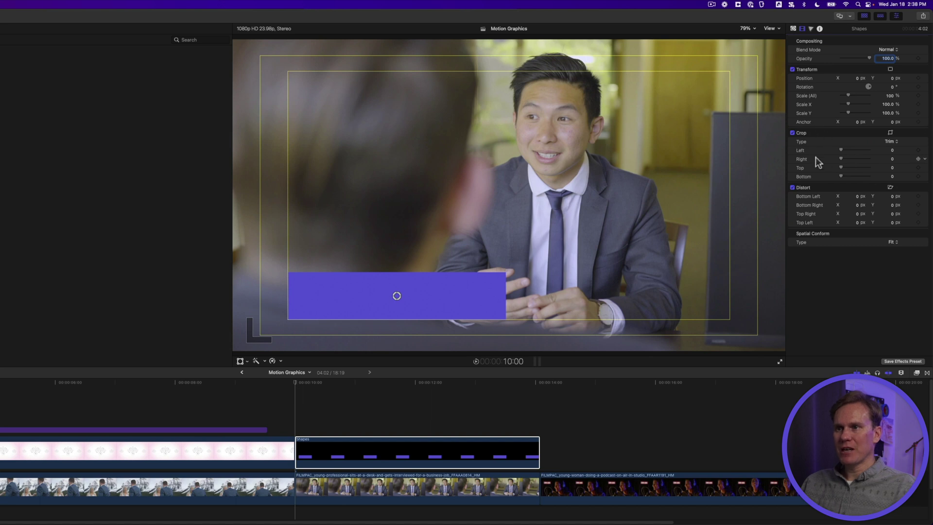
- Keyframe the bar's Crop Right from 1742 px at the clip start to 0 px one second later
click(919, 159)
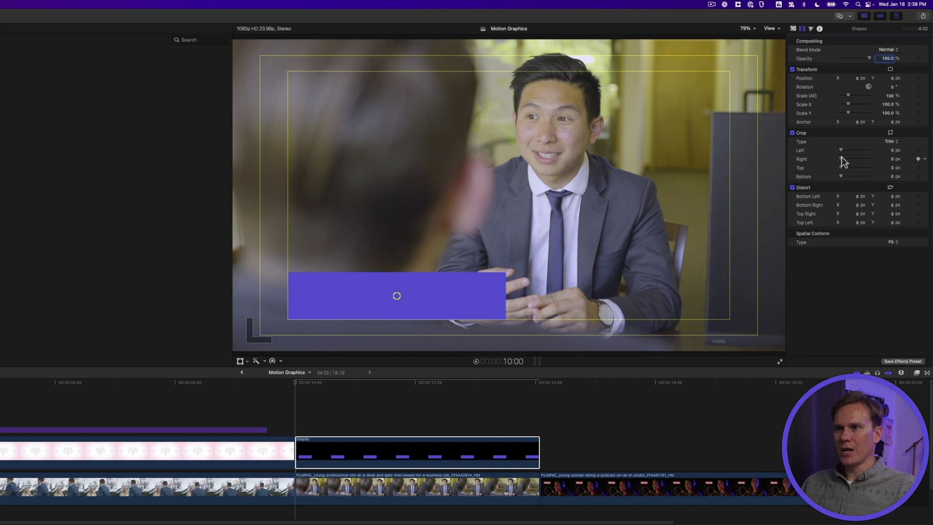
drag(841, 158, 918, 163)
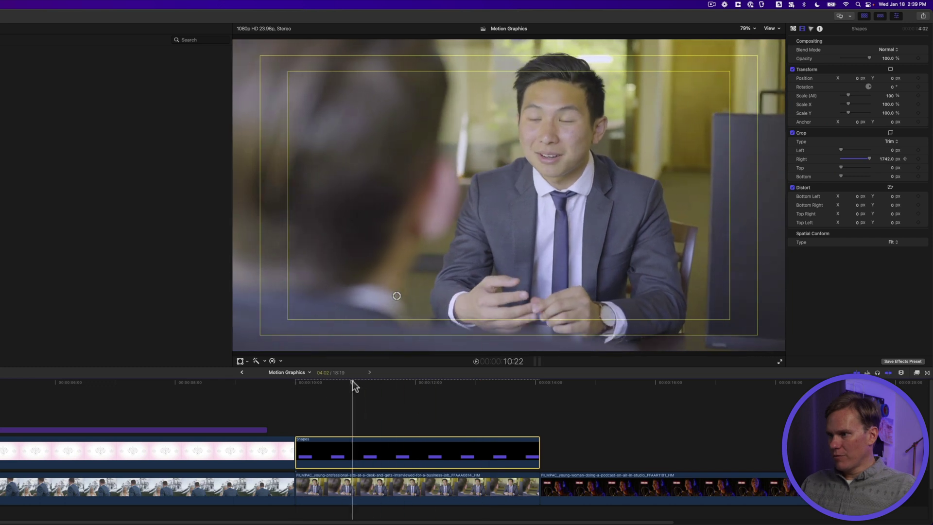
click(354, 382)
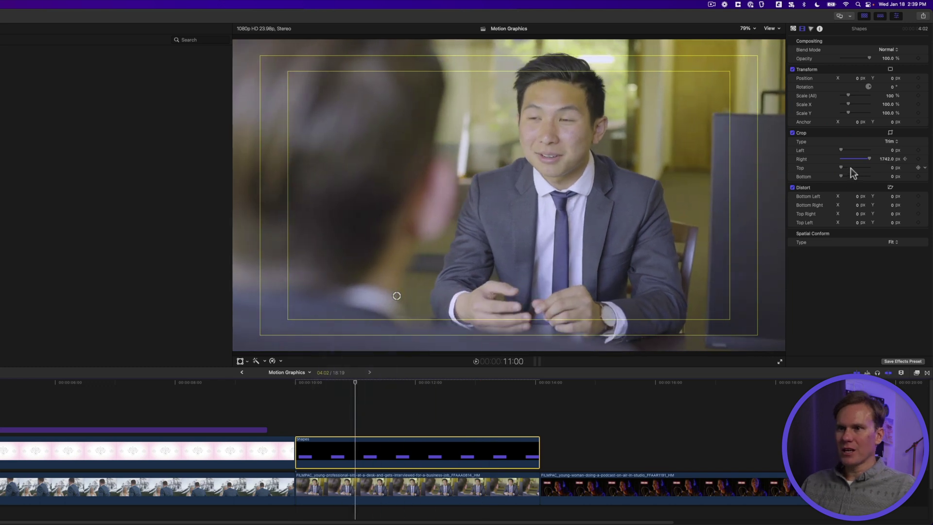
drag(870, 163, 852, 159)
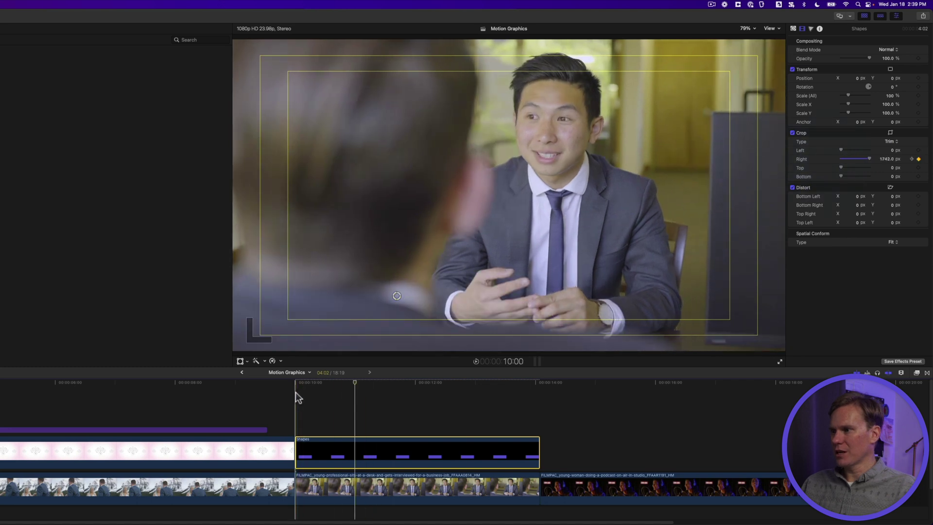
- Play and scrub through the bar's wipe-in, returning to the Shapes clip start
click(296, 392)
key(space)
key(space)
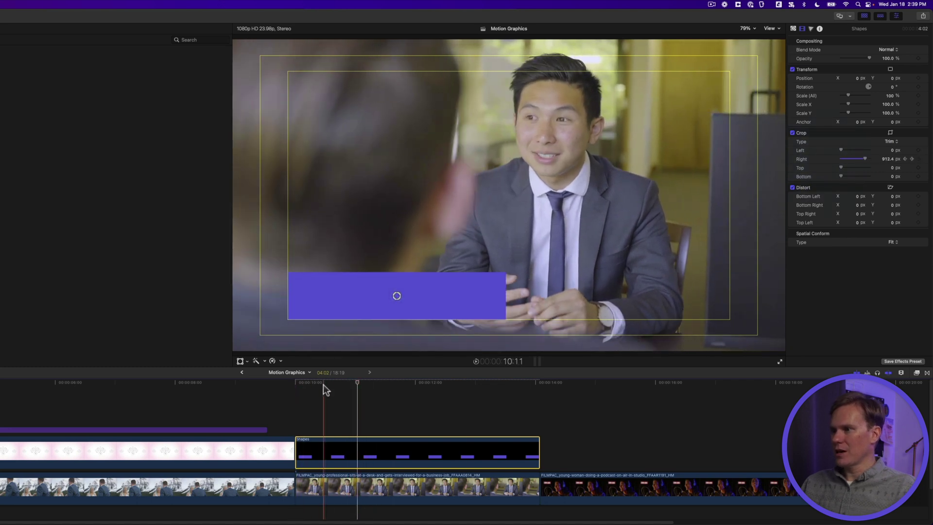
drag(323, 384, 336, 384)
click(295, 387)
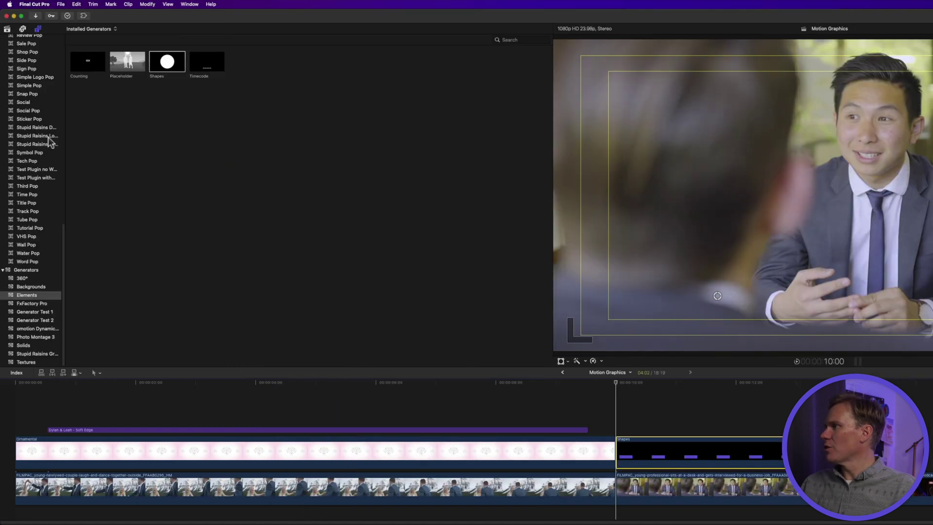
scroll(0, 101, up, 5)
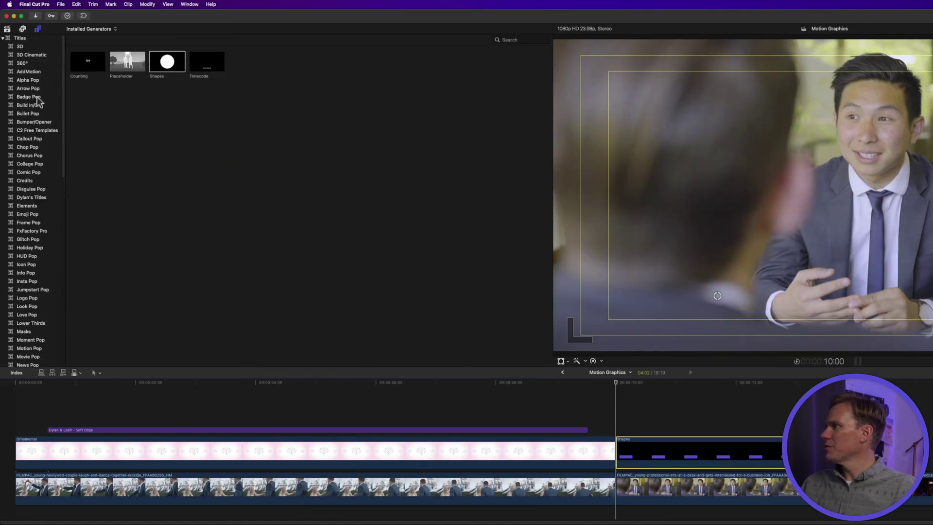
- Add a Continuous Build In/Out title over the purple bar reading 'Dr. Dylan', positioned on the bar
click(35, 106)
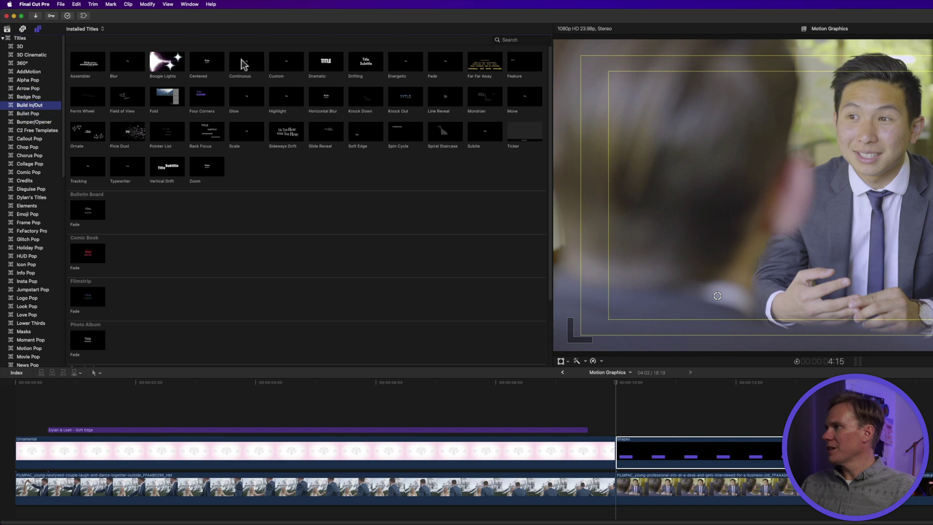
drag(243, 64, 618, 424)
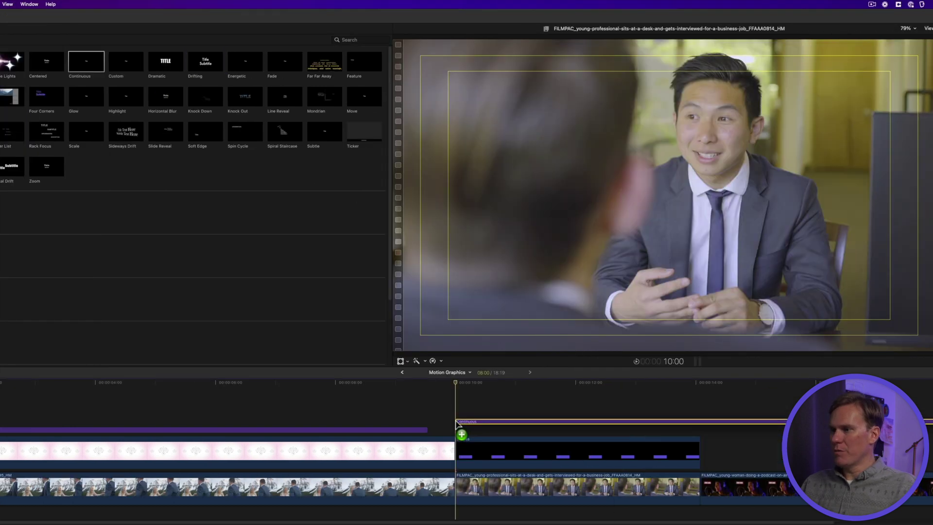
drag(457, 423, 458, 424)
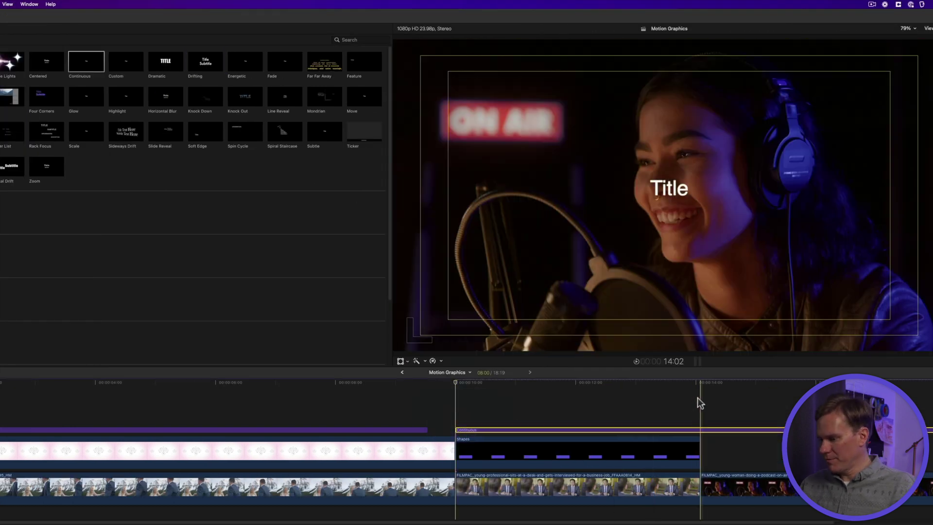
click(585, 429)
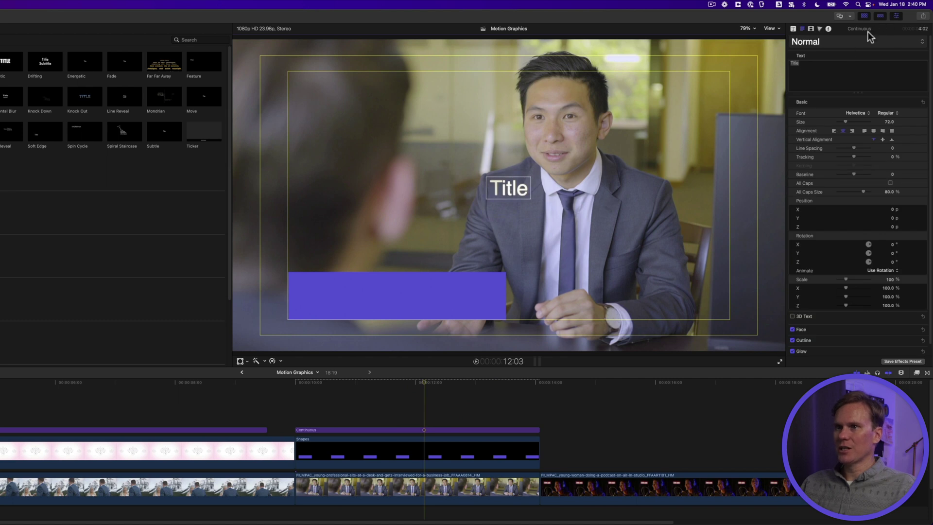
text(Dr. Dylan)
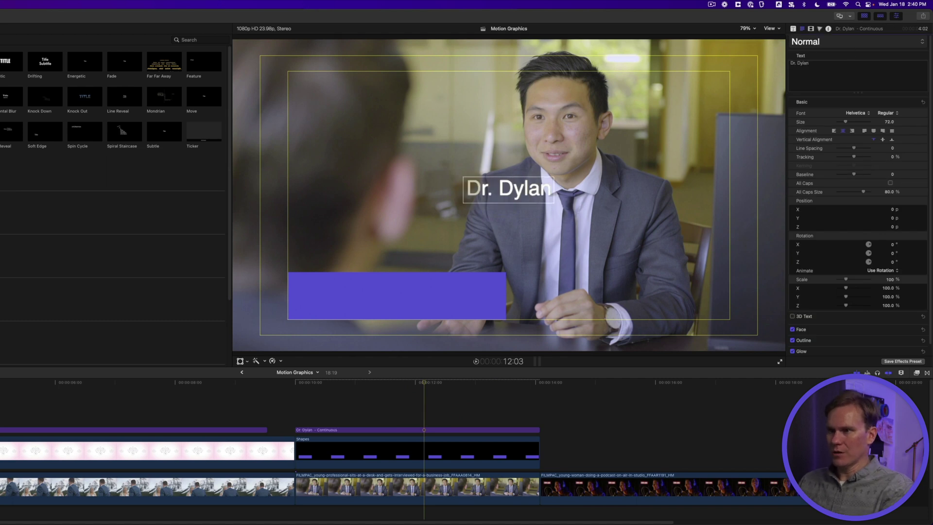
drag(522, 184, 357, 289)
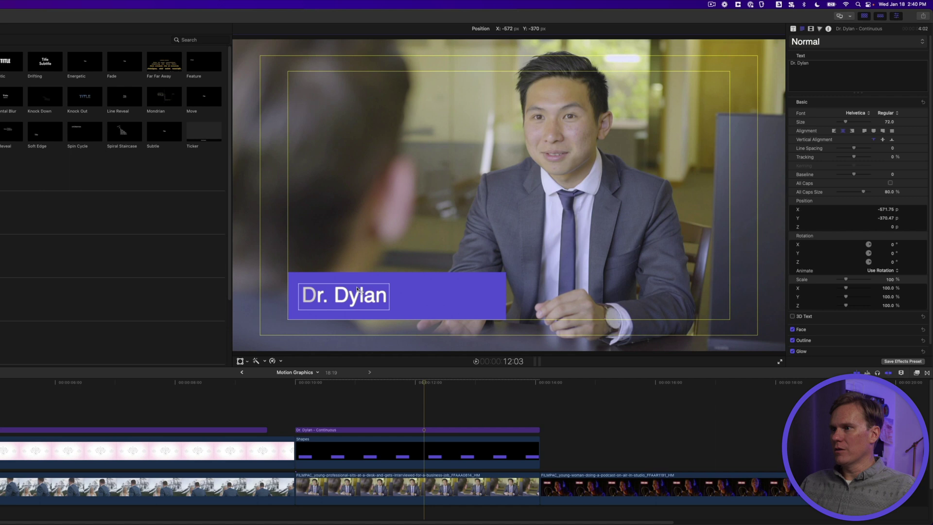
- Shorten the title's build-in duration and check the letters animating in
click(794, 29)
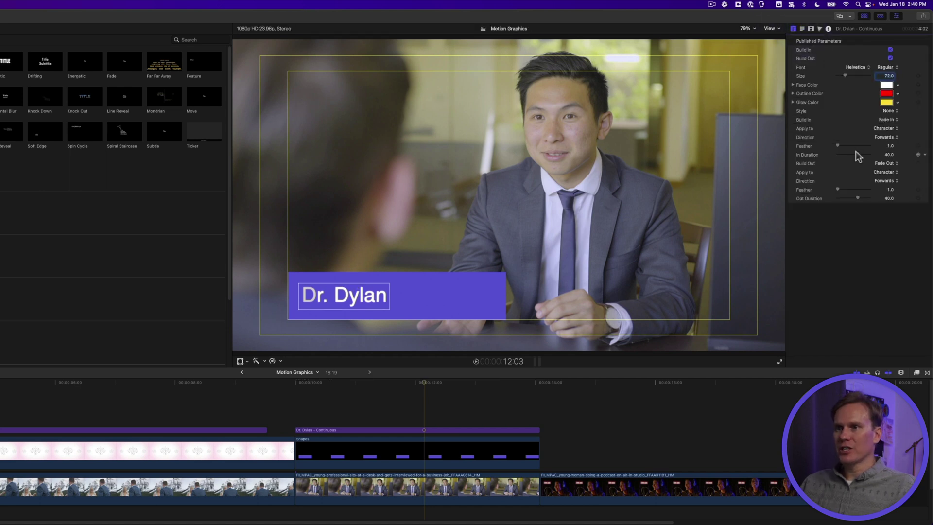
drag(858, 153, 856, 153)
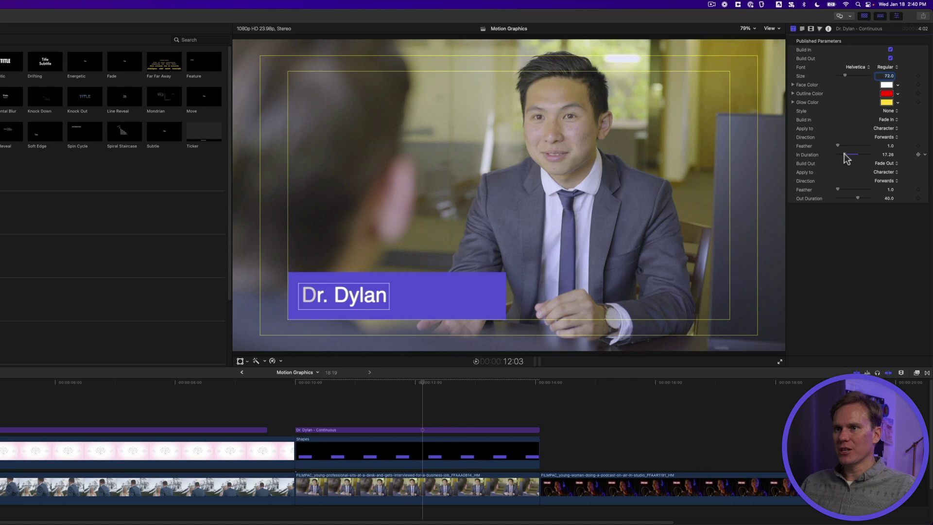
drag(843, 155, 844, 155)
click(384, 382)
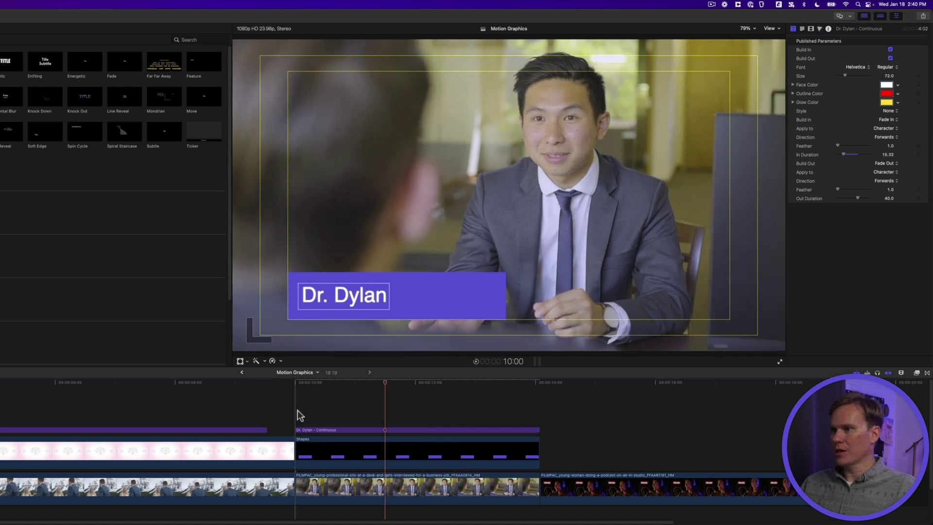
click(310, 413)
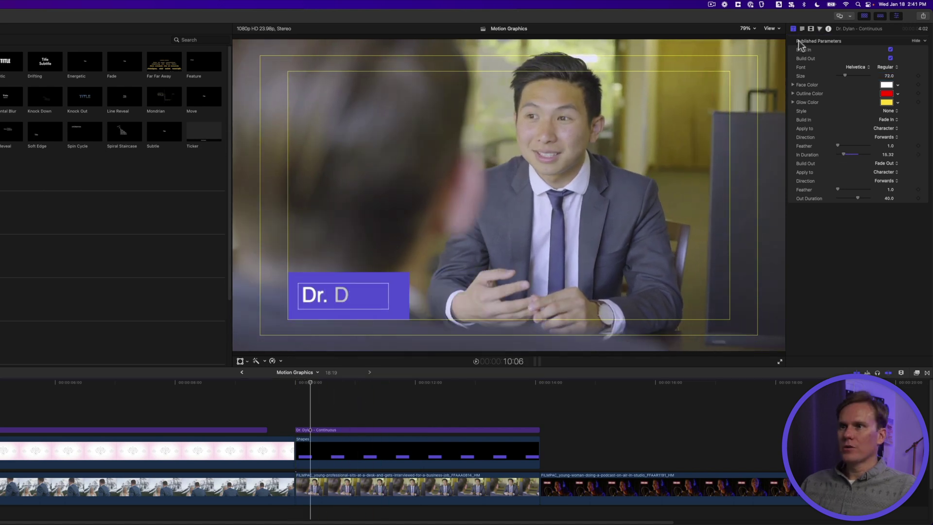
- Turn off the text's glow and outline, then play the title from its start
click(801, 29)
scroll(828, 211, down, 1)
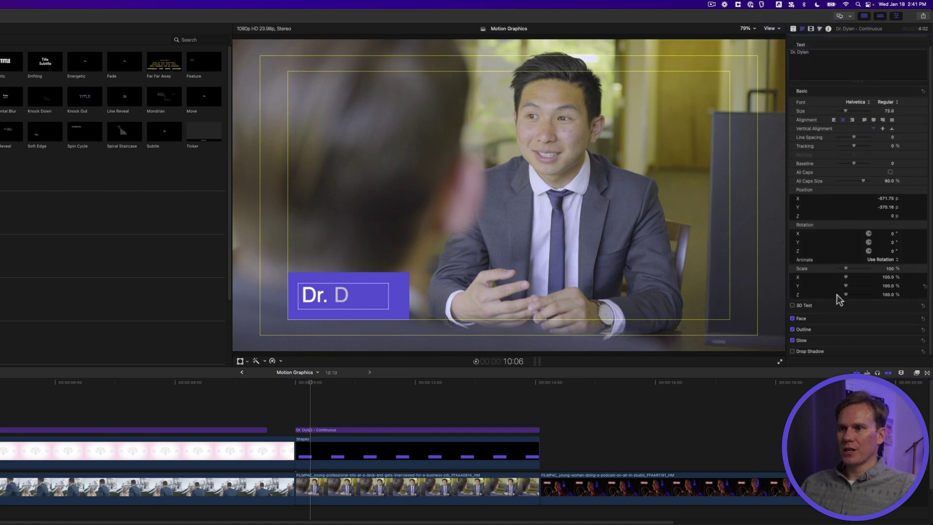
click(792, 340)
click(792, 329)
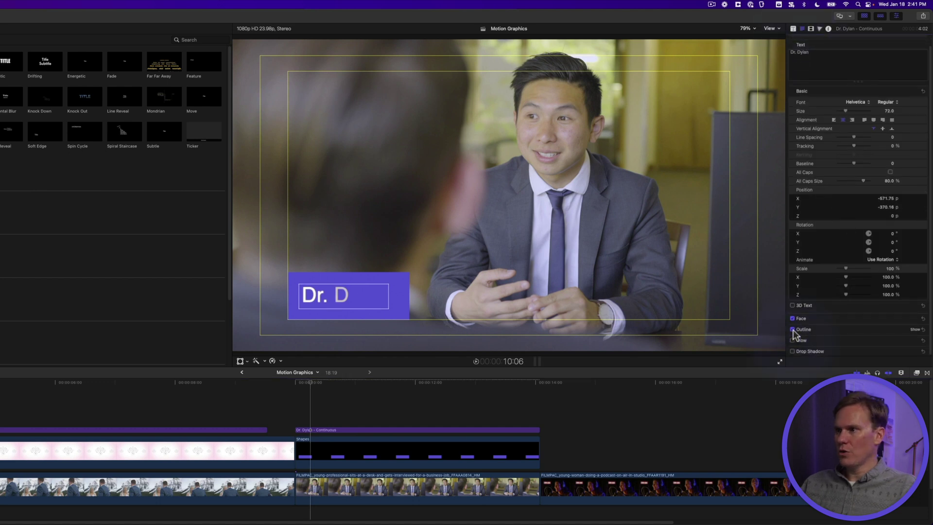
click(294, 405)
key(space)
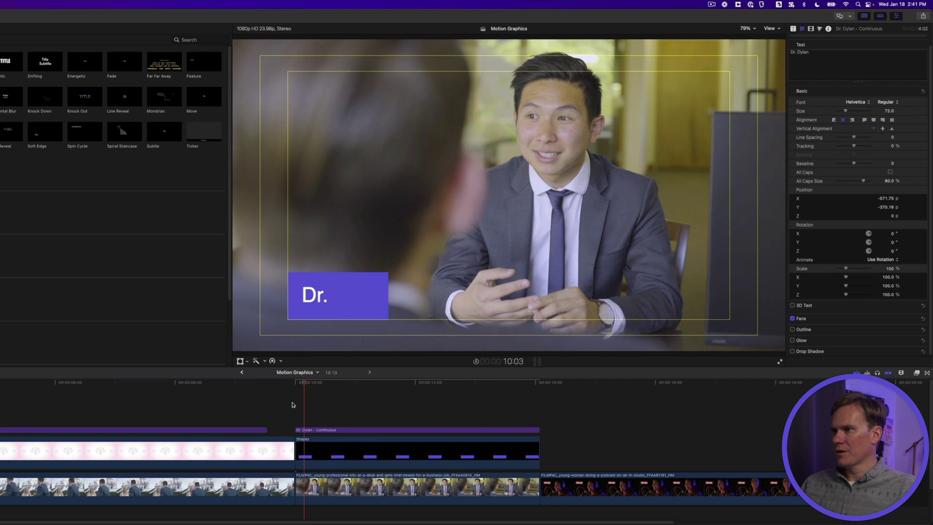
key(space)
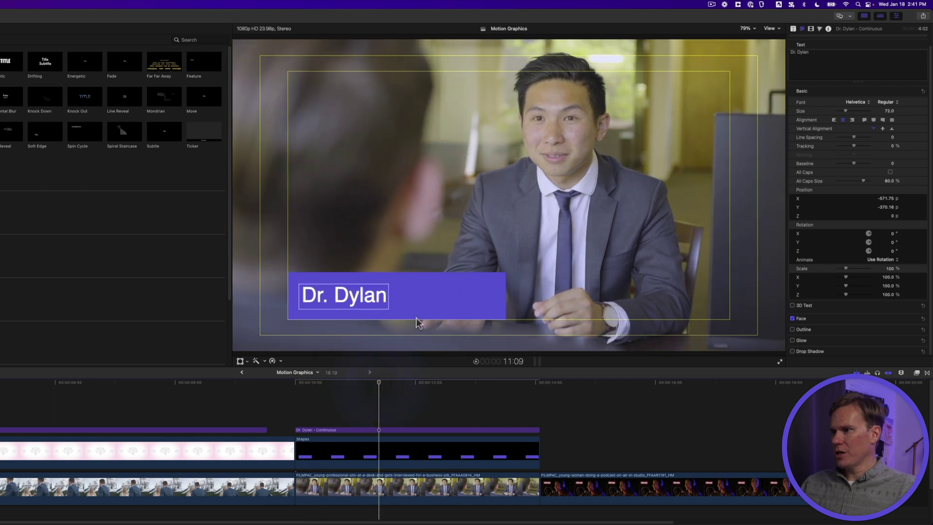
- Duplicate the Dr. Dylan title onto a layer above, move it right, and retype it 'Eye Doctor'
click(370, 430)
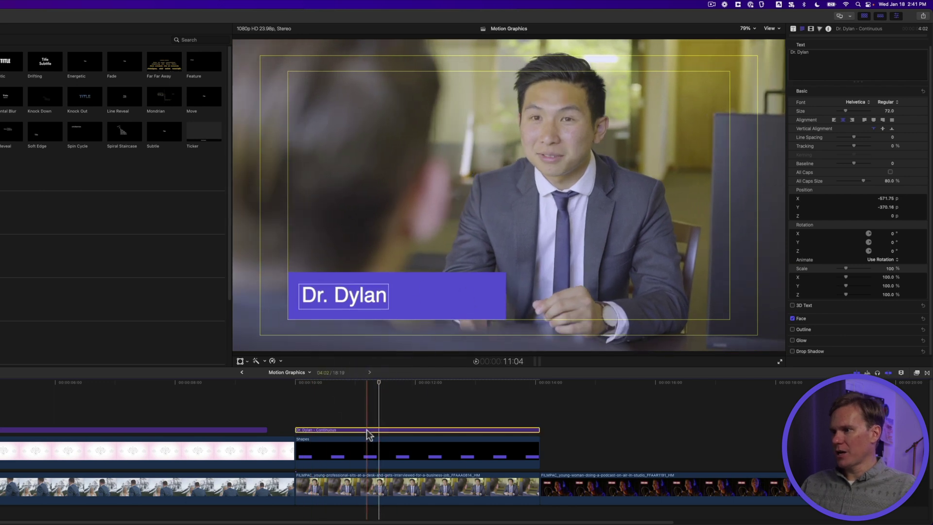
drag(367, 432, 375, 421)
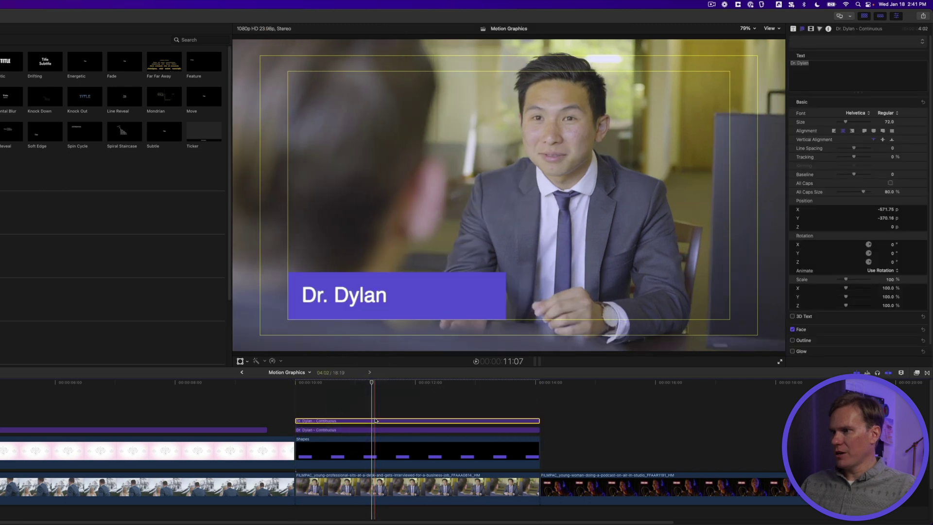
drag(367, 296, 461, 295)
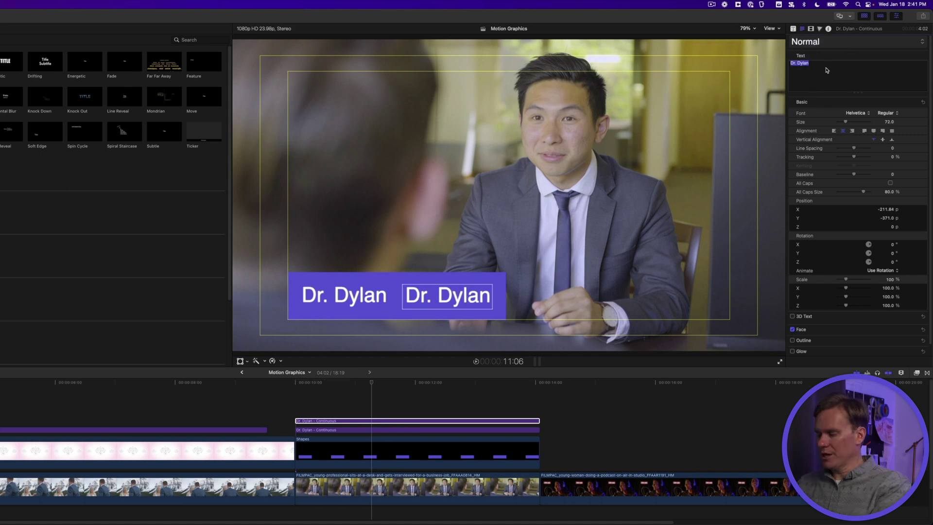
text(Eye Doctor)
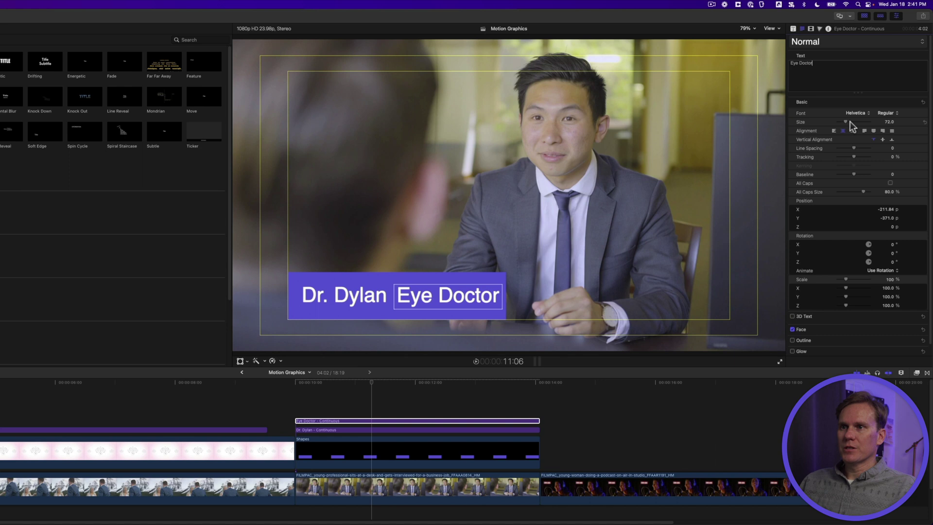
- Shrink the Eye Doctor text to size 60 in Helvetica Light Oblique
drag(846, 122, 841, 122)
click(886, 113)
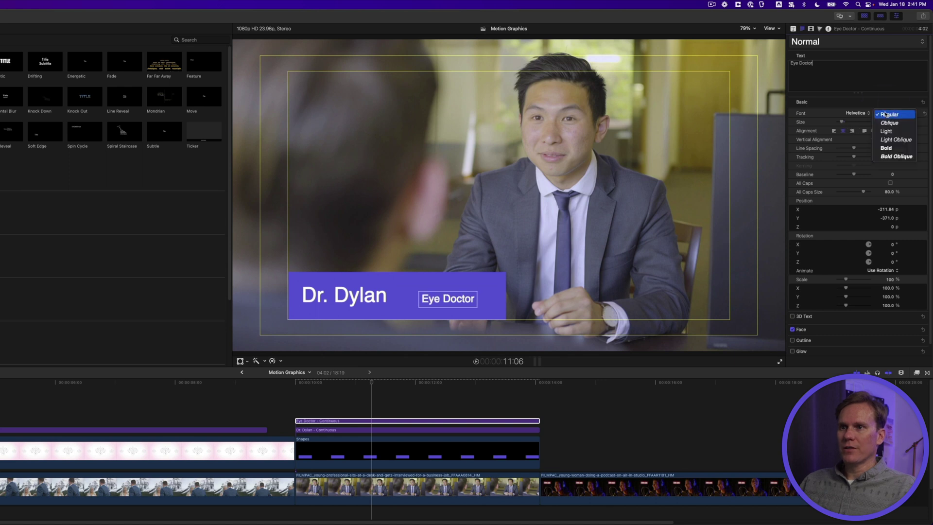
click(891, 140)
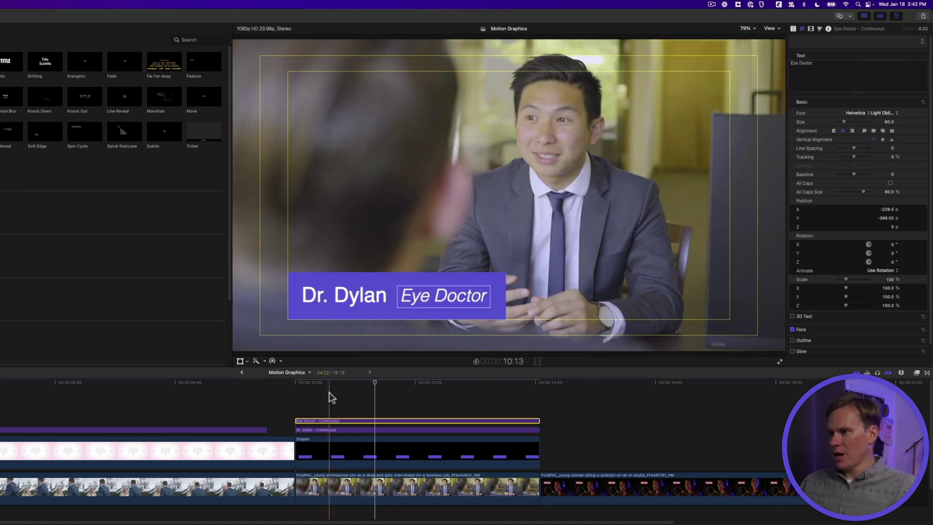
- Trim the Eye Doctor title's start so it appears later
click(328, 395)
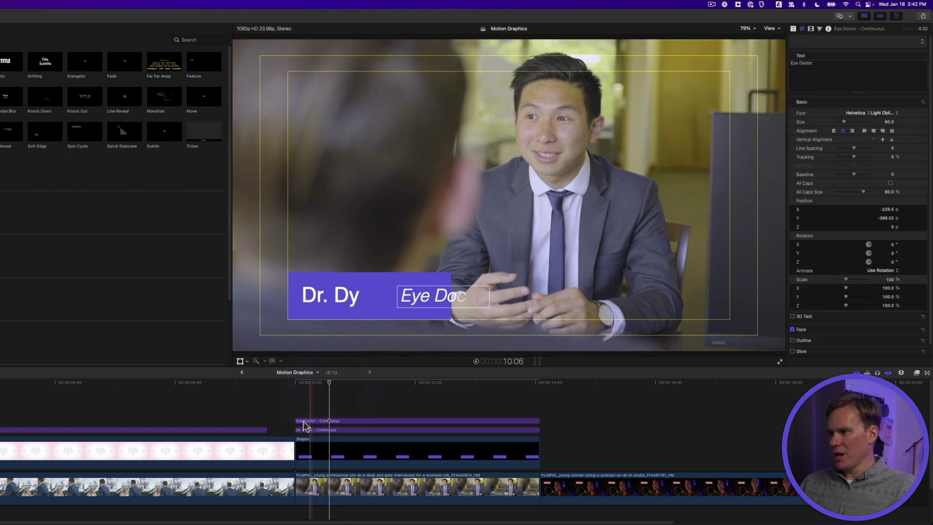
mouse_move(296, 420)
mouse_down()
mouse_move(324, 419)
mouse_move(313, 418)
mouse_up()
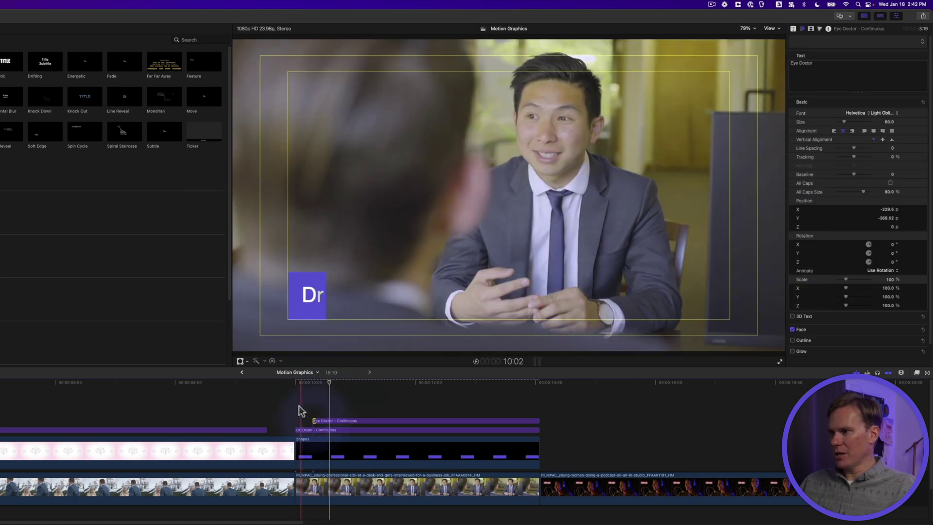
click(522, 398)
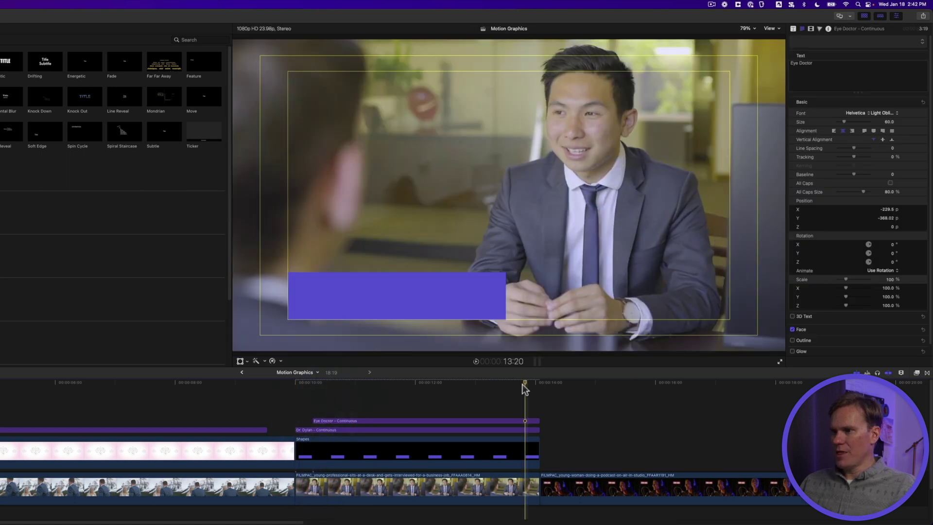
- Select the purple bar clip, park the playhead on the interview clip's last frame, and open Generators
click(530, 445)
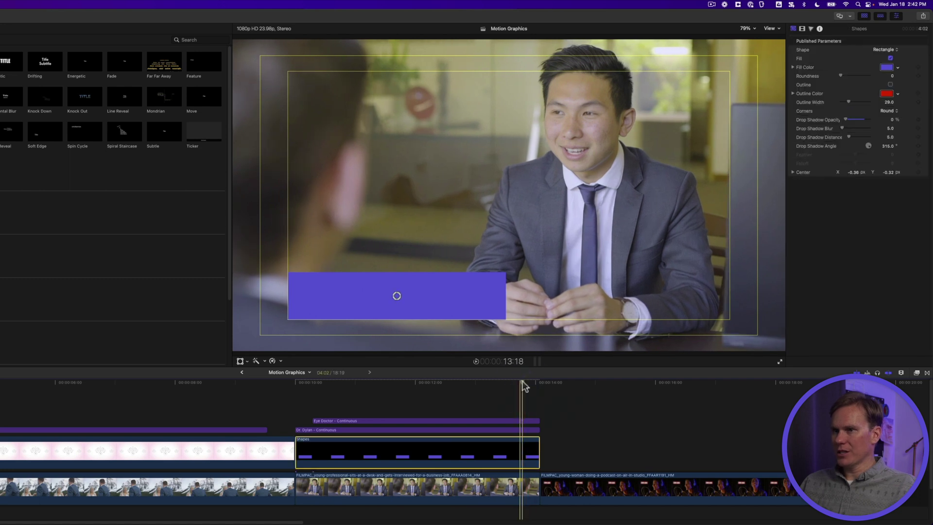
click(802, 29)
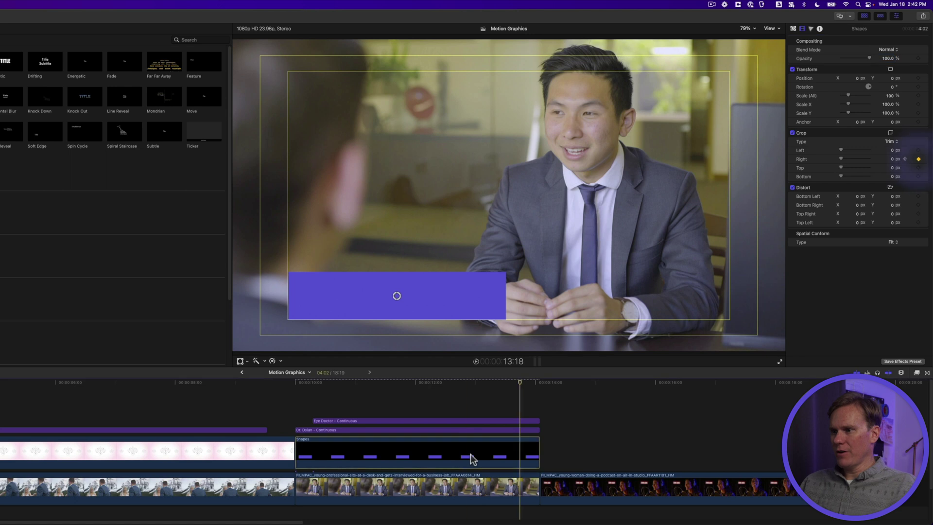
click(538, 383)
key(Left)
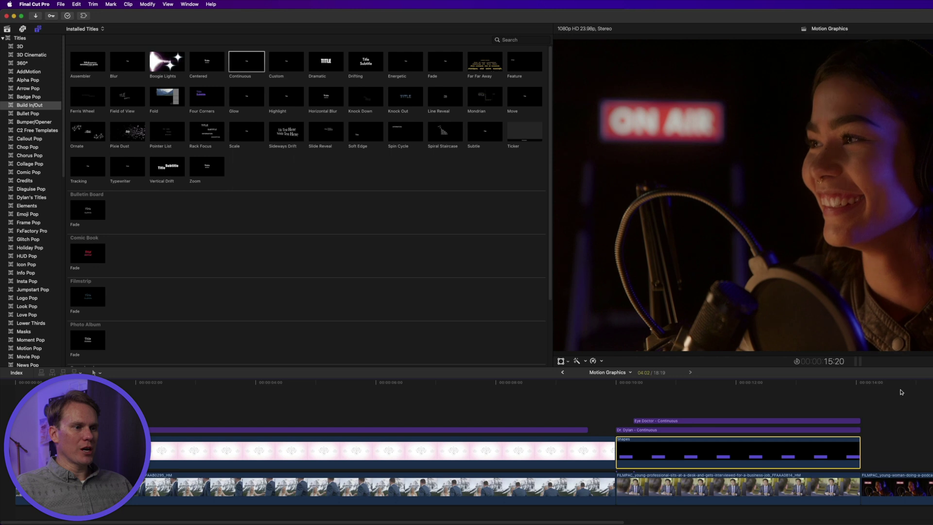
key(space)
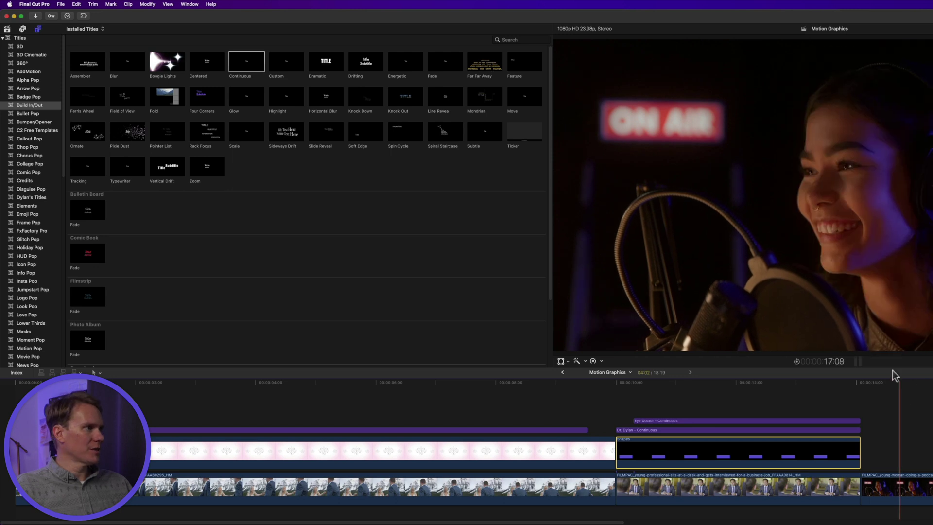
scroll(34, 243, down, 10)
click(41, 279)
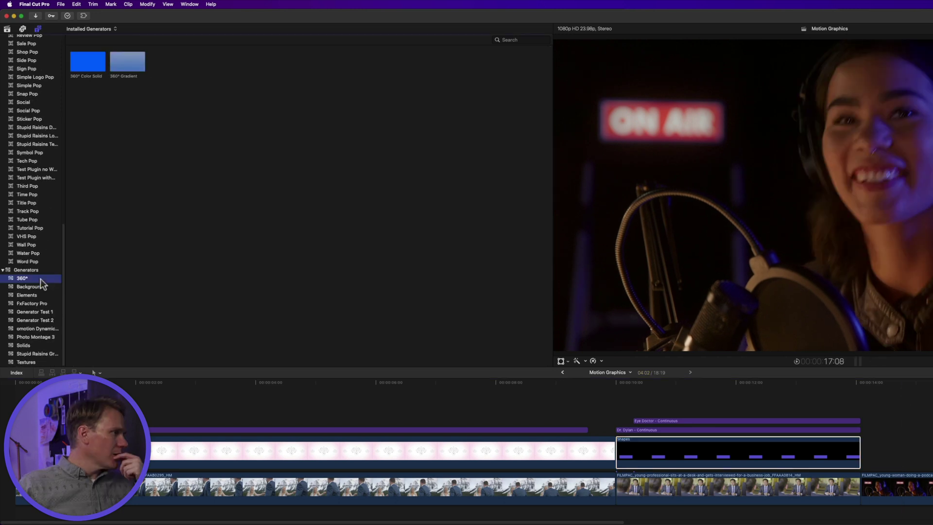
- Add the Textures Gradient generator above the podcast clip and select it
click(47, 361)
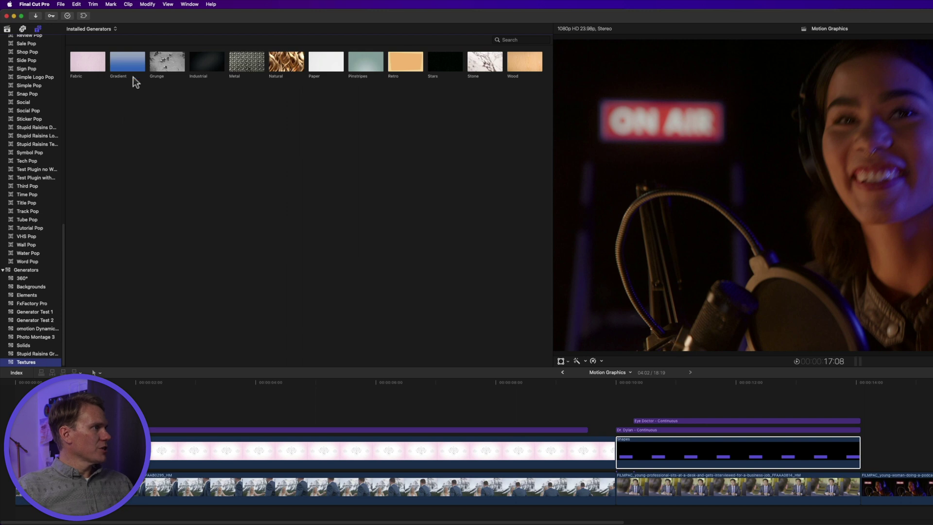
drag(130, 67, 890, 442)
key(super+minus)
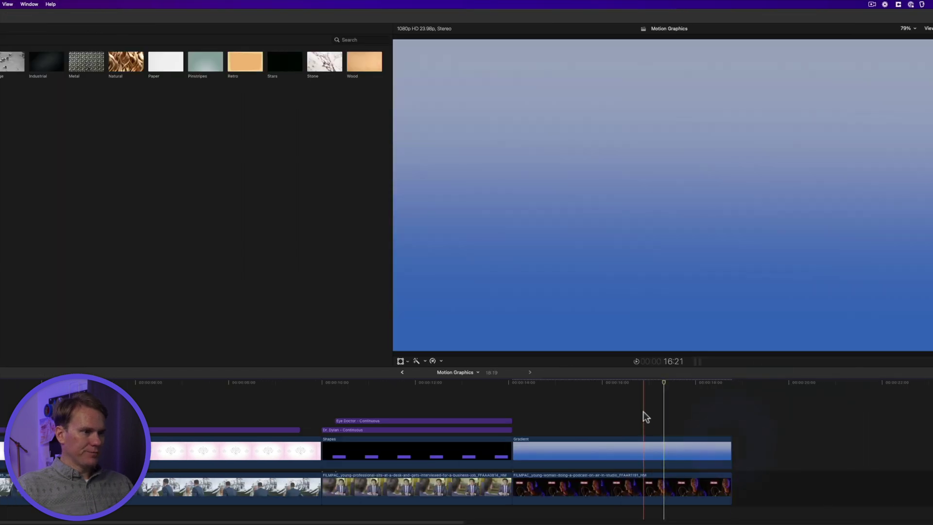
click(609, 445)
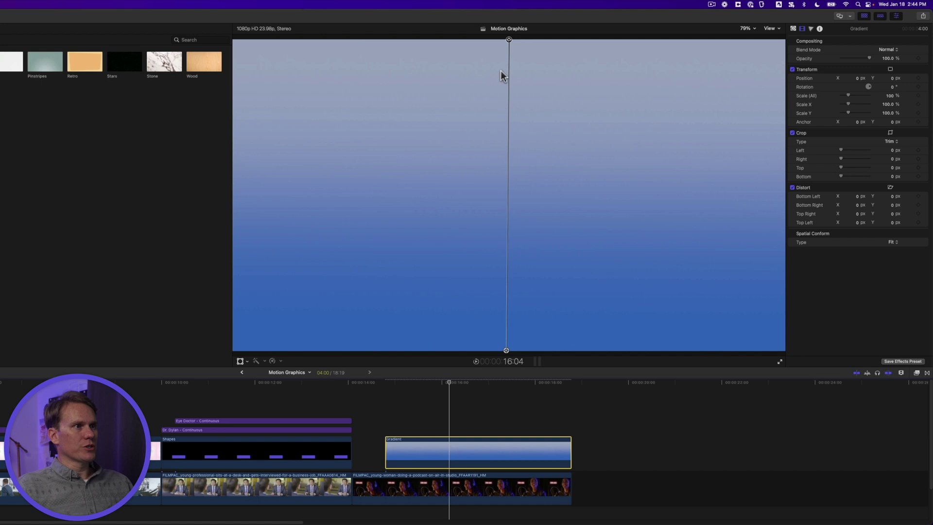
- Drag the gradient handles to the top-left and bottom-right corners
drag(508, 40, 253, 61)
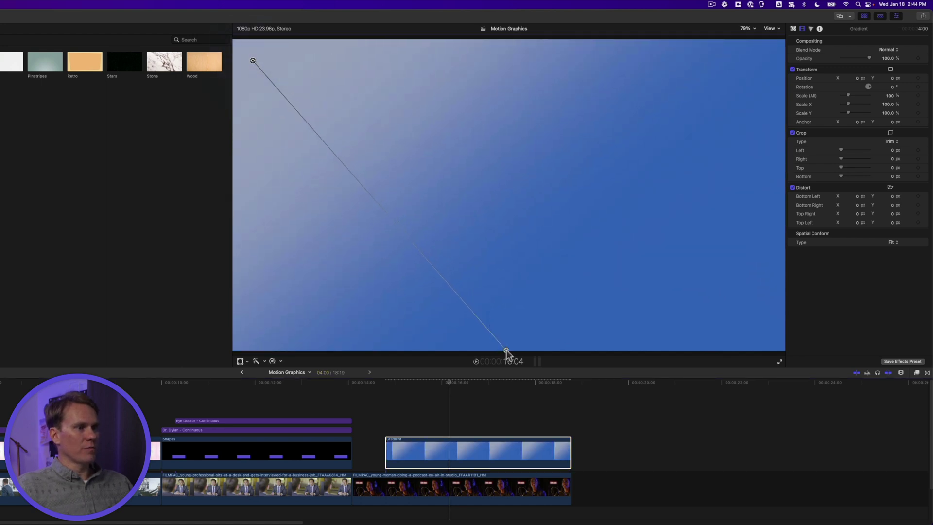
drag(506, 352, 778, 347)
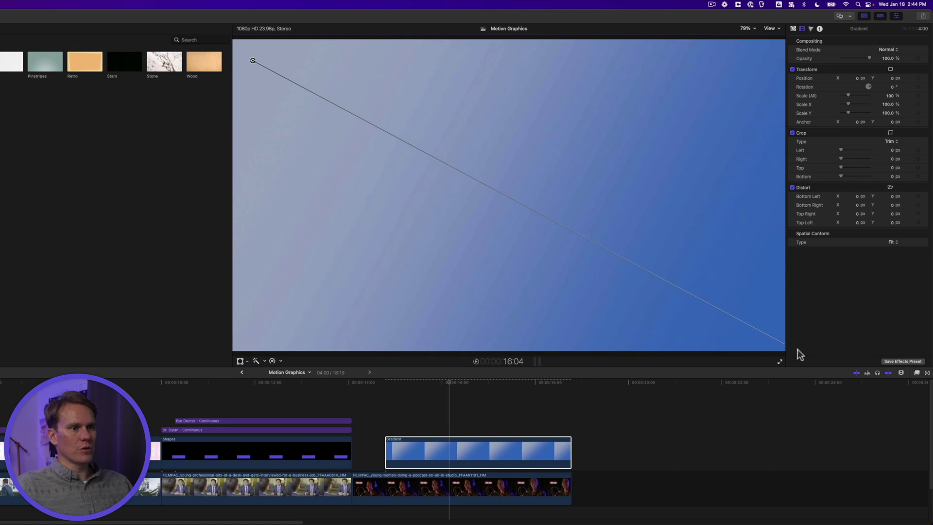
click(793, 29)
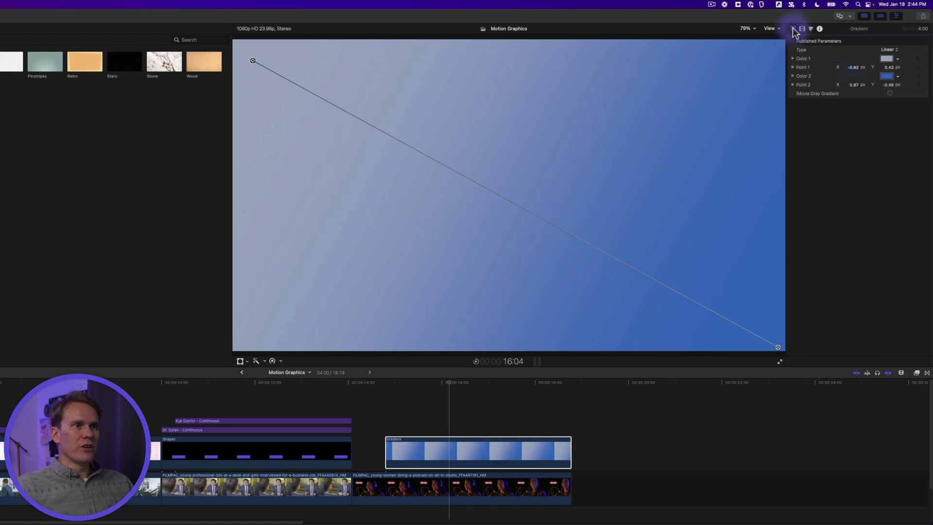
- Set gradient Color 1 to magenta and Color 2 to a deeper purple
click(885, 59)
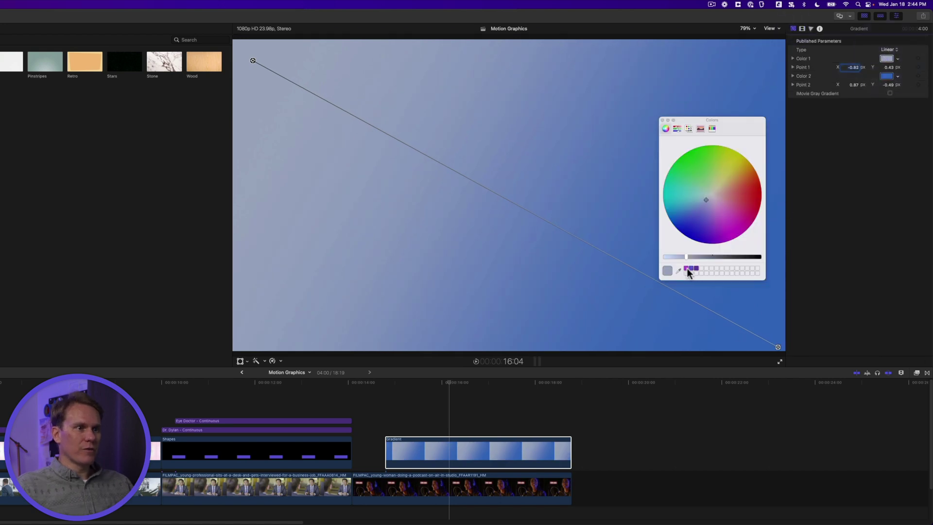
click(686, 268)
click(886, 76)
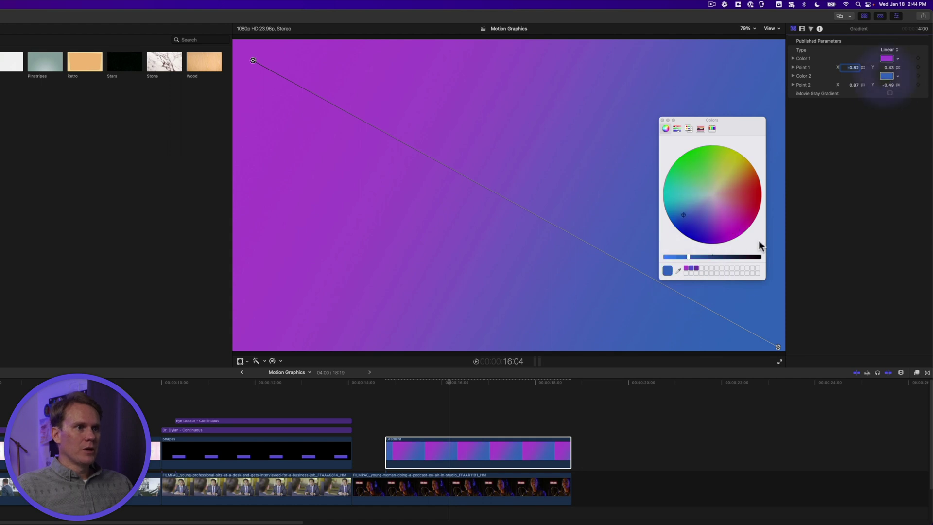
click(696, 268)
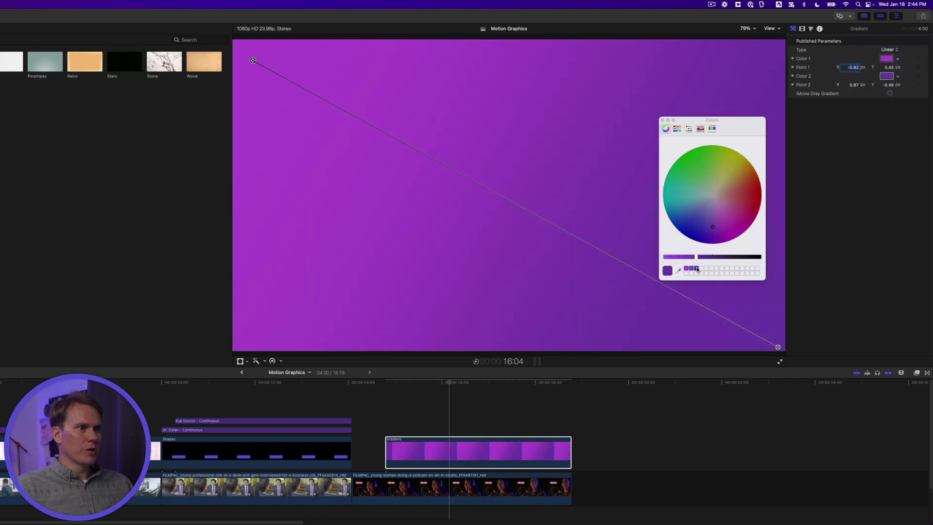
click(801, 30)
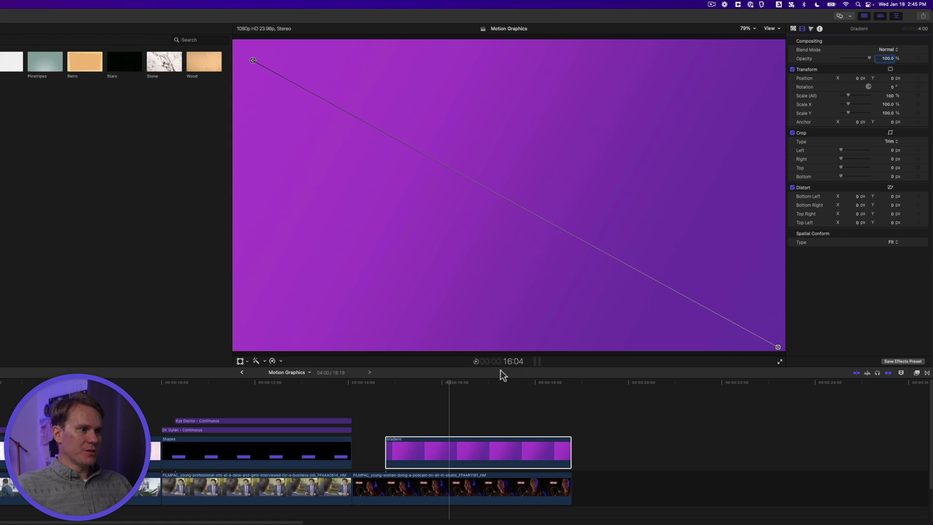
- Place opacity keyframes along the Gradient clip from around 15:02 to its last frame
drag(408, 383, 387, 381)
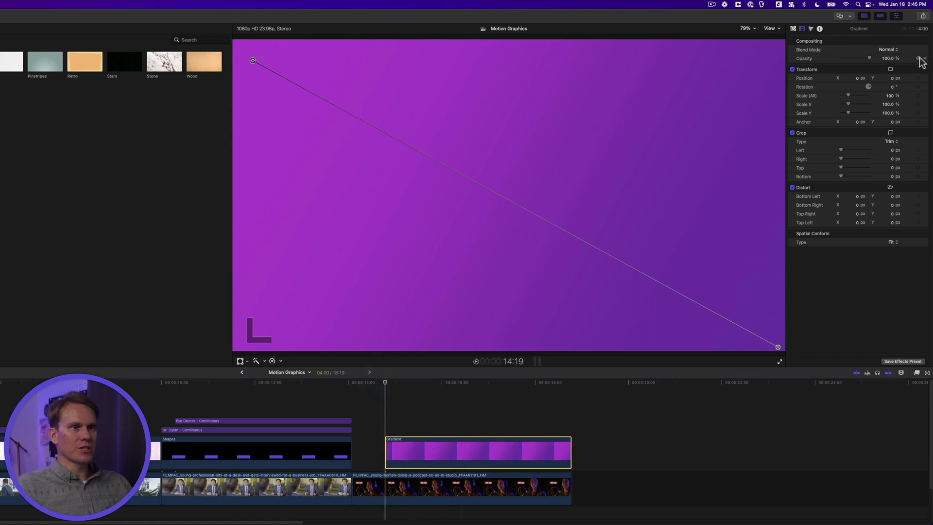
click(918, 59)
click(410, 381)
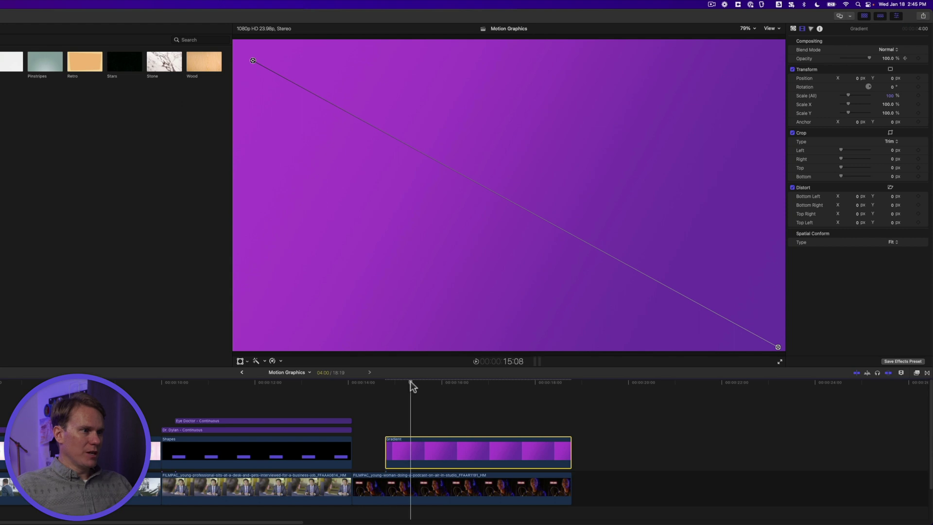
click(416, 380)
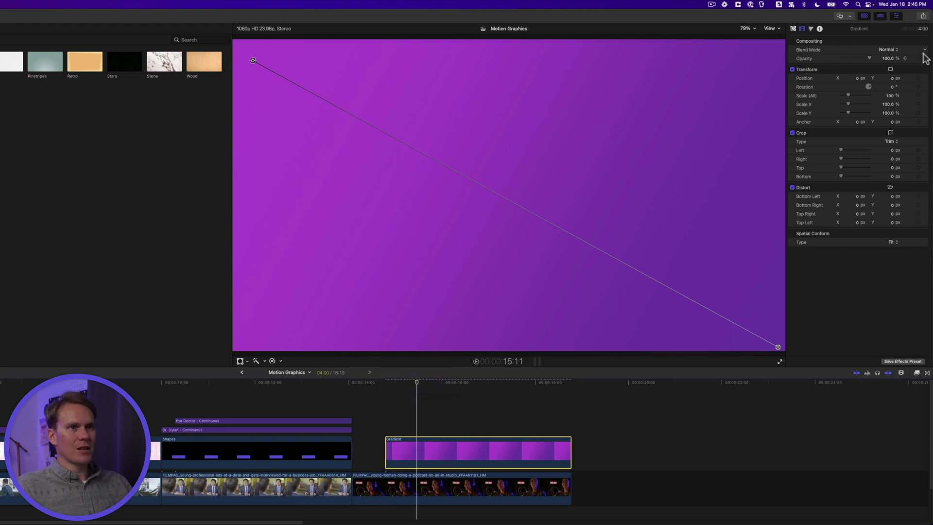
drag(553, 382, 545, 384)
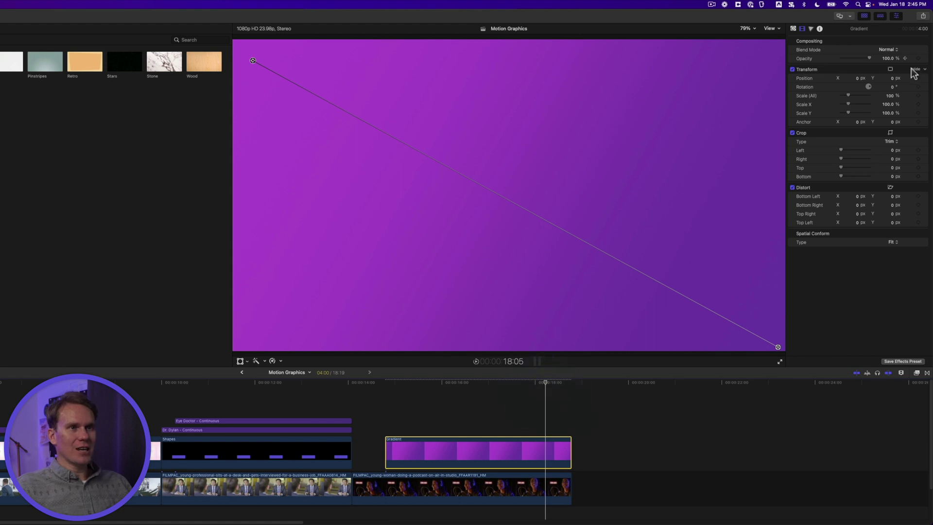
drag(567, 381, 569, 382)
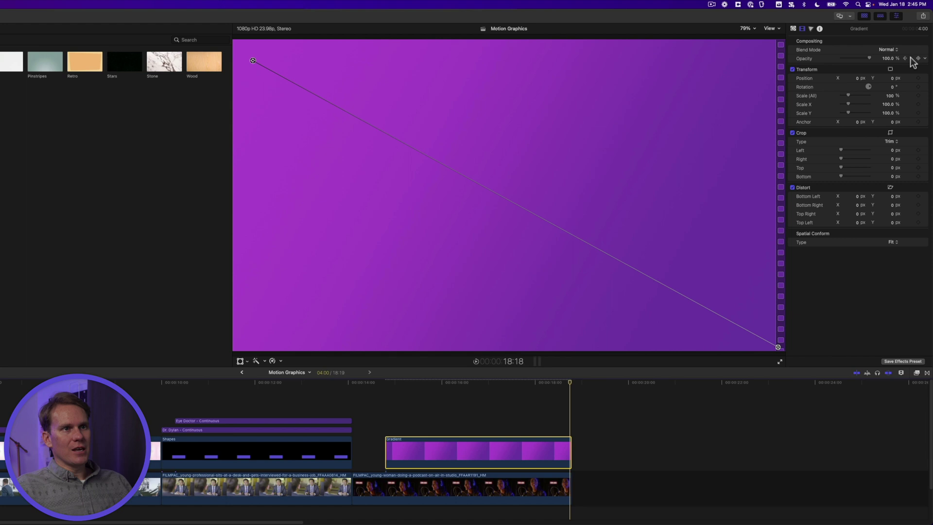
- Set opacity to 0% at the gradient's end and 85% at the two inner keyframes
click(888, 59)
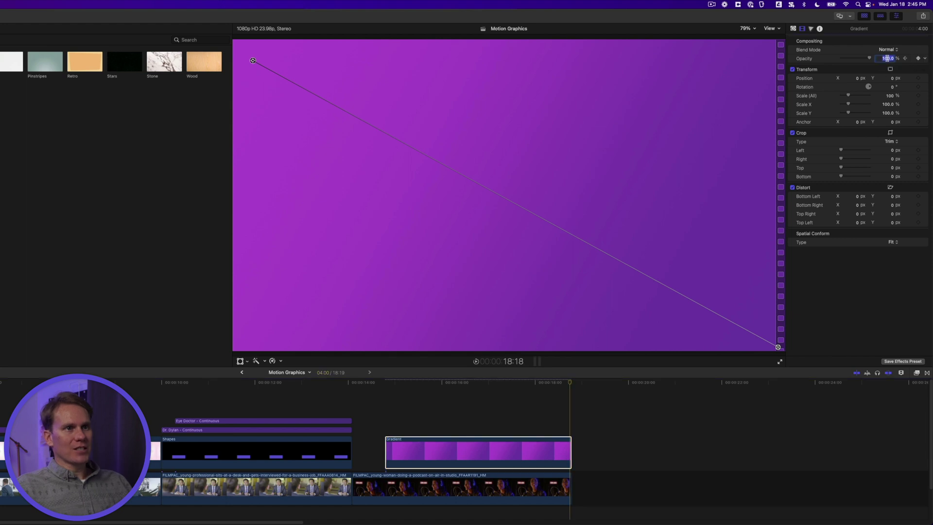
text(0)
key(Return)
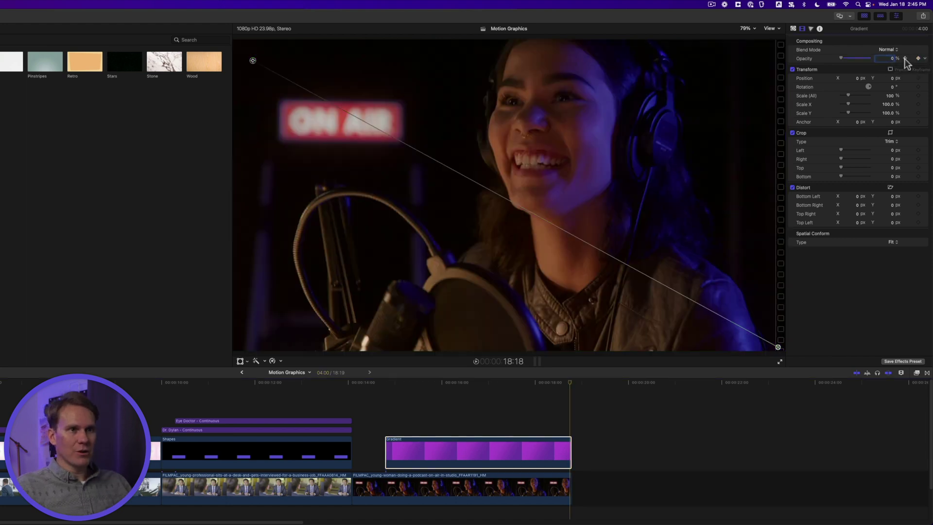
click(904, 58)
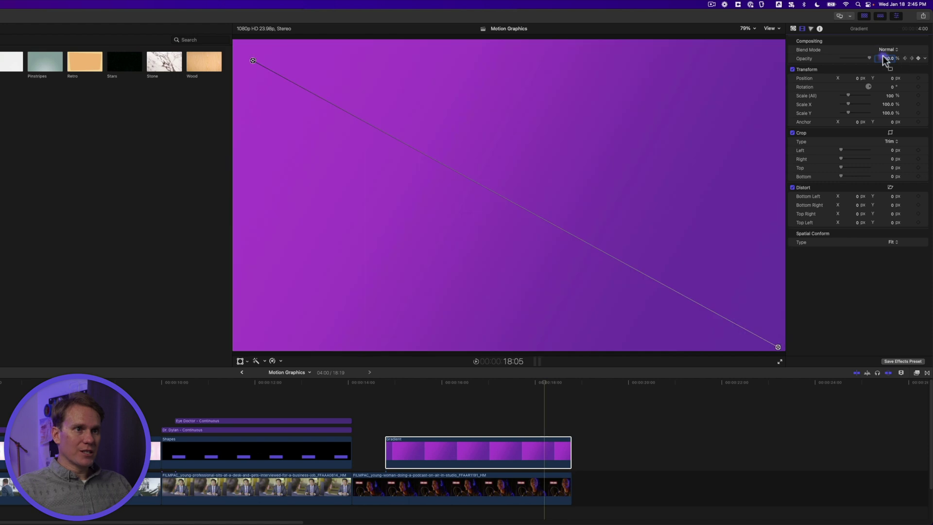
text(85)
key(Return)
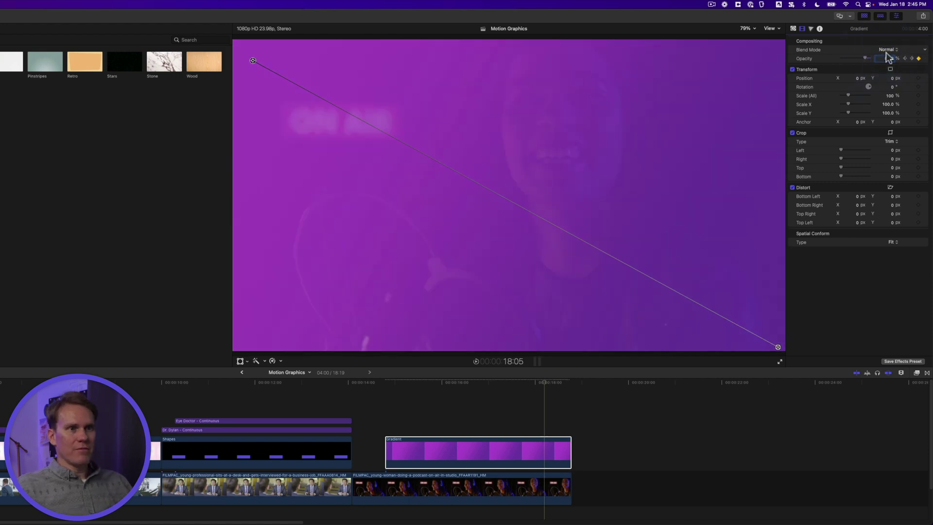
click(904, 58)
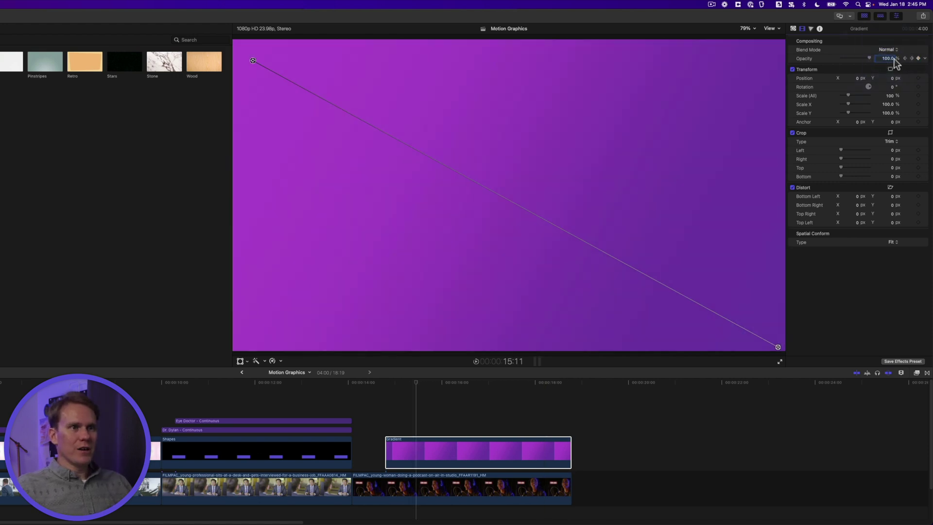
text(85)
key(Return)
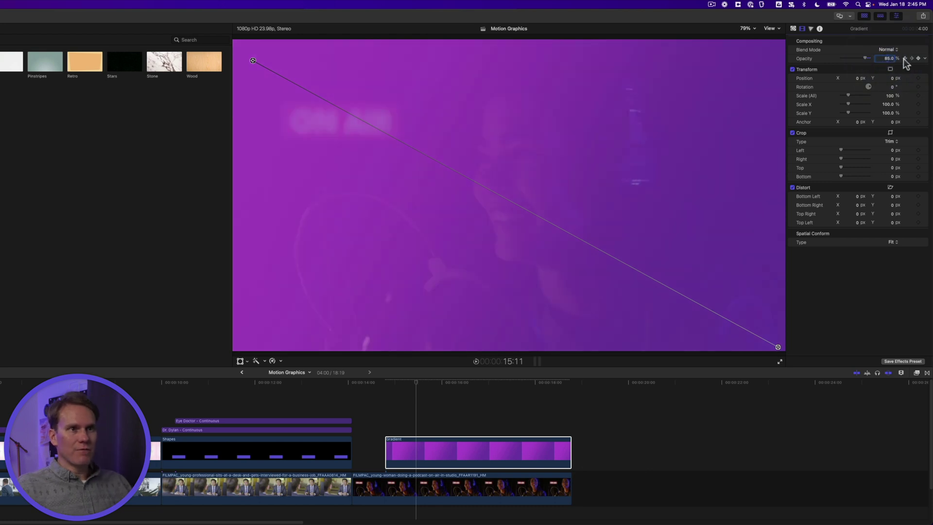
click(904, 58)
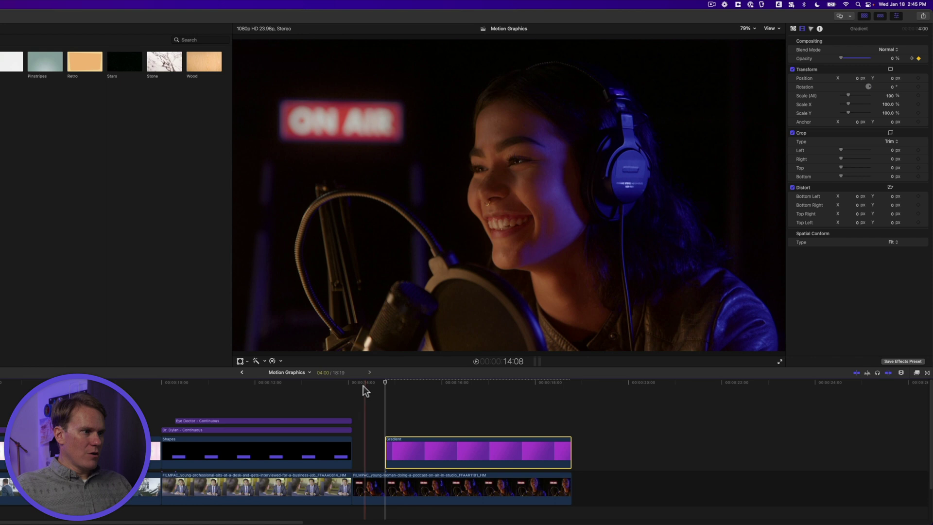
click(363, 386)
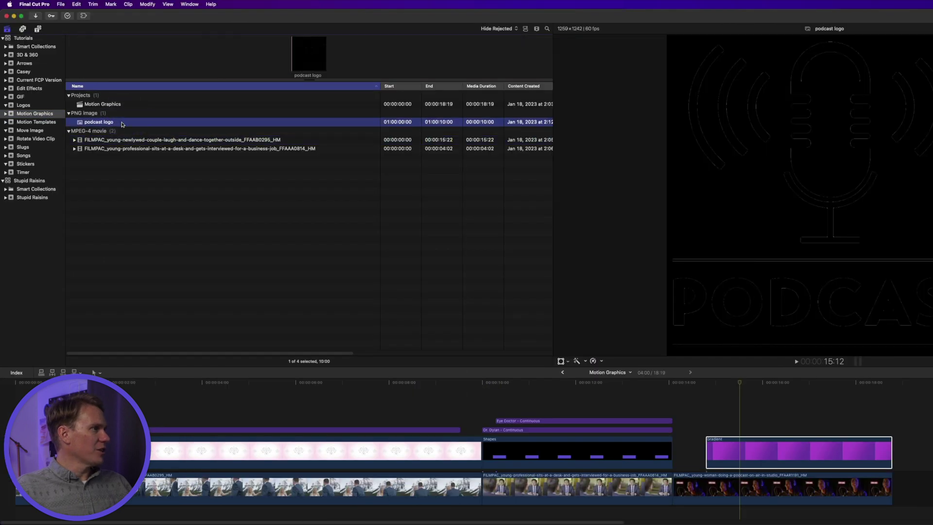
- Place the podcast logo above the Gradient clip and trim its start and end to match
drag(107, 126, 704, 413)
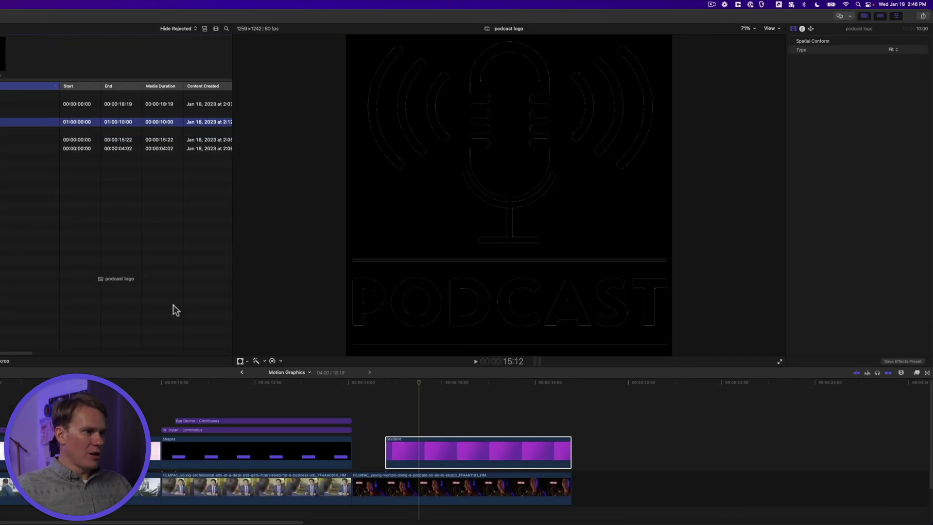
drag(384, 414, 385, 415)
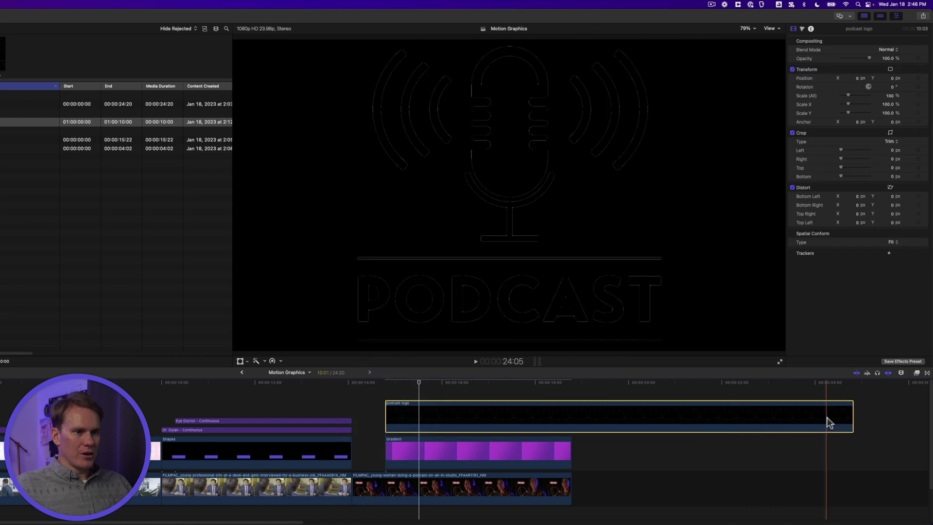
drag(850, 413, 551, 410)
drag(388, 415, 396, 414)
drag(551, 414, 560, 413)
key(space)
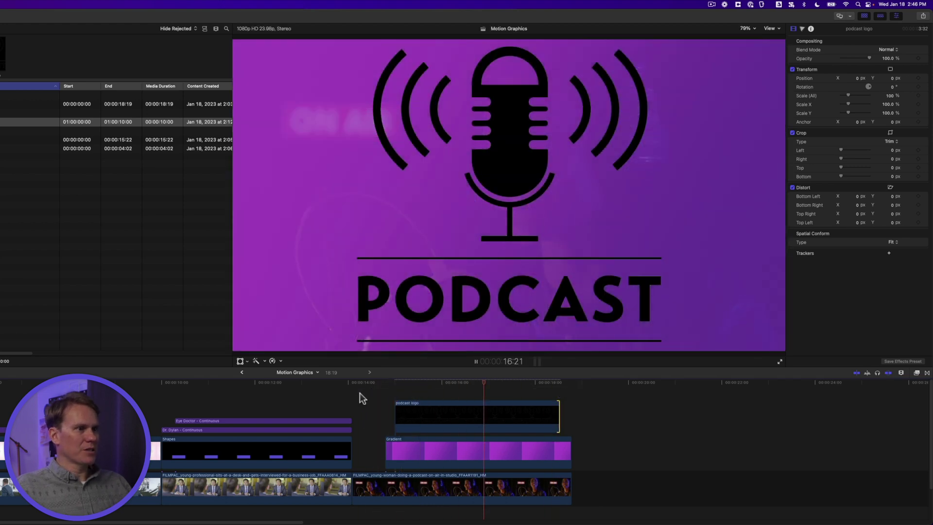
key(space)
- Scale the podcast logo down to about 63% in the centre of the frame
click(490, 407)
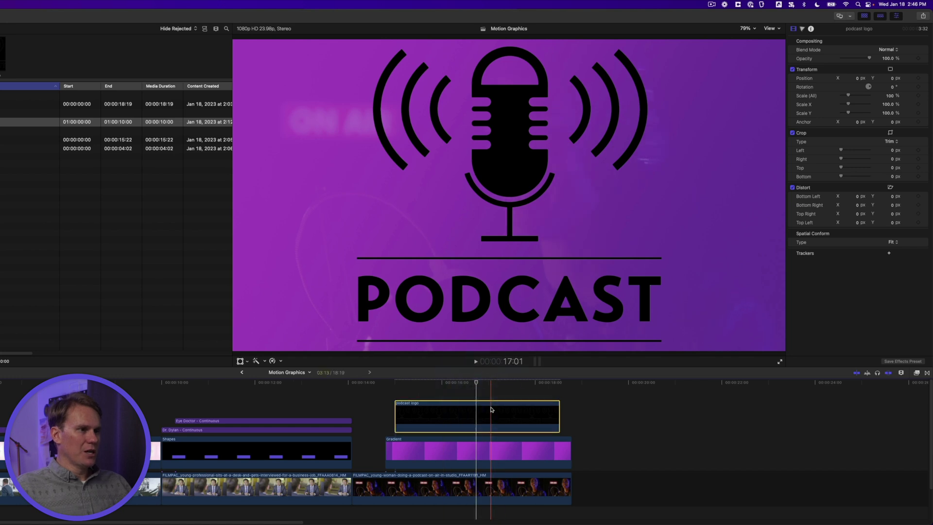
right_click(513, 188)
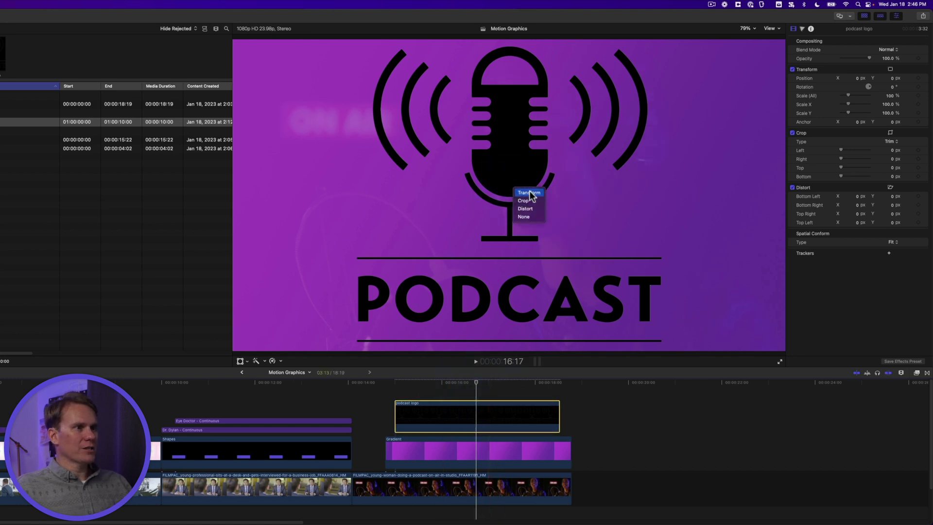
click(529, 193)
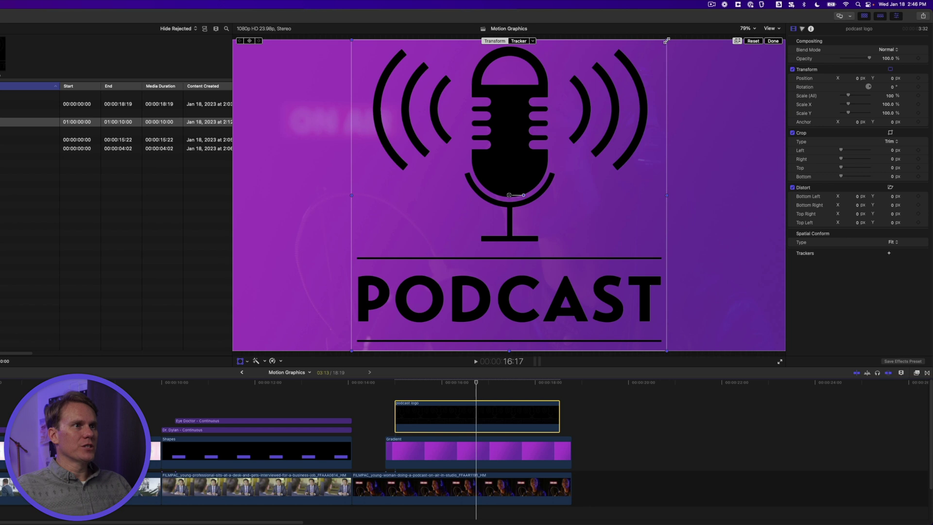
drag(666, 41, 607, 99)
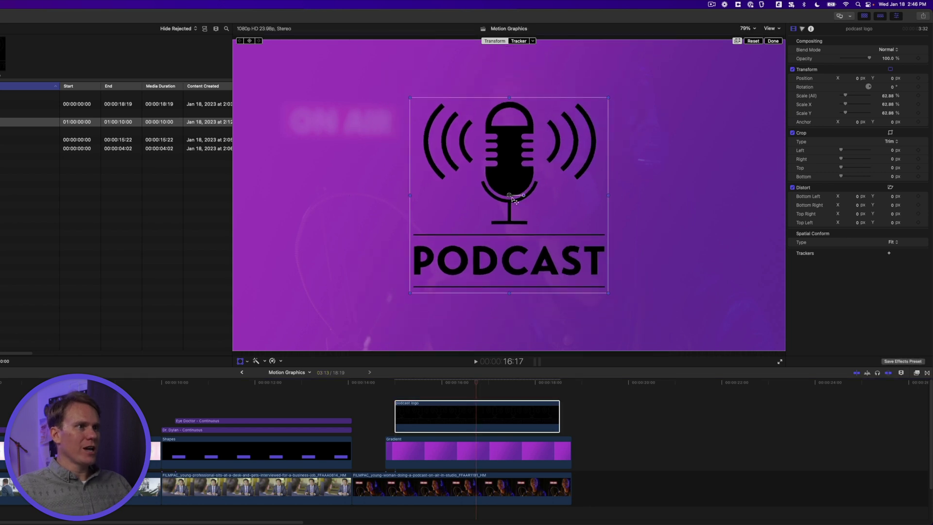
click(773, 42)
key(shift+/)
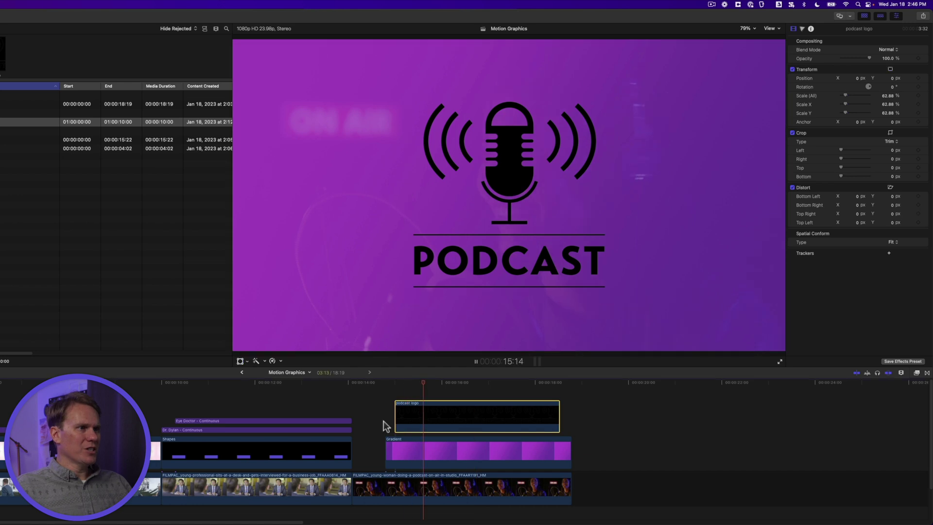
key(space)
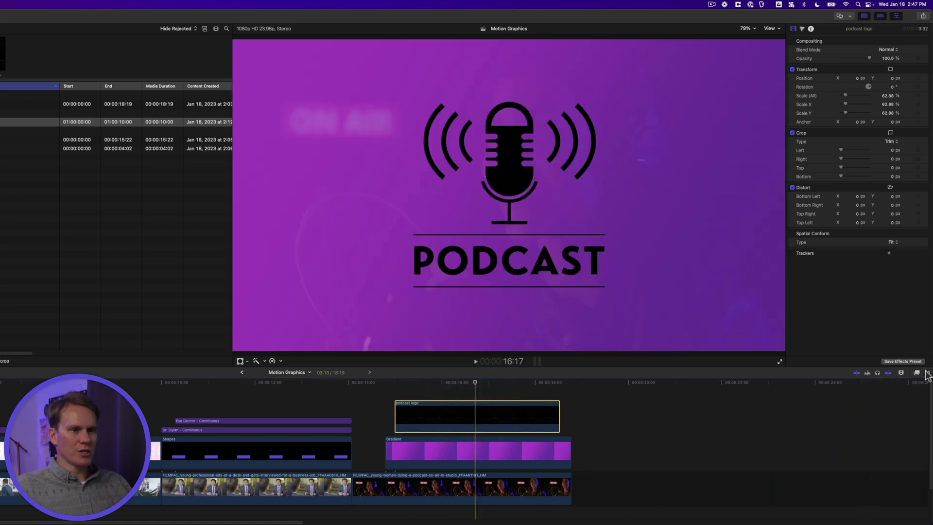
- Add the Movements Spin transition to the start of the podcast logo clip
click(926, 377)
scroll(803, 457, down, 2)
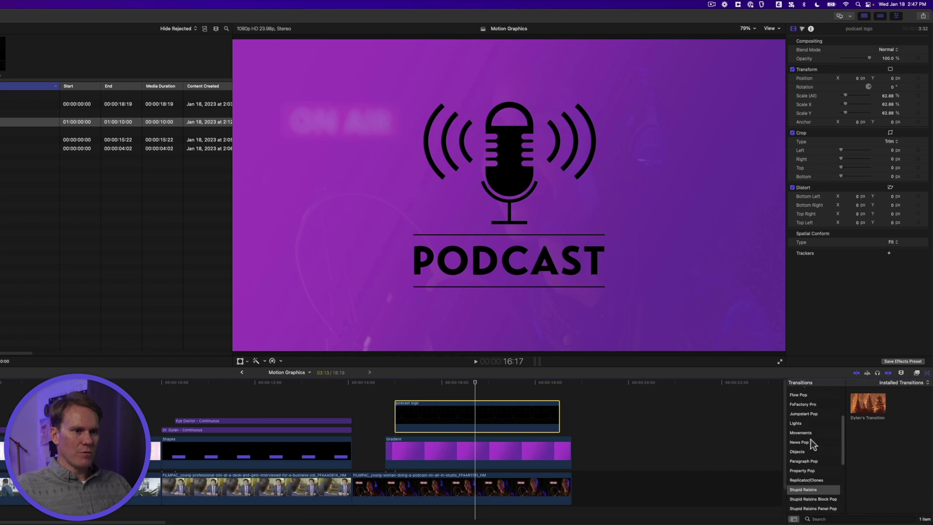
click(809, 432)
scroll(870, 440, down, 5)
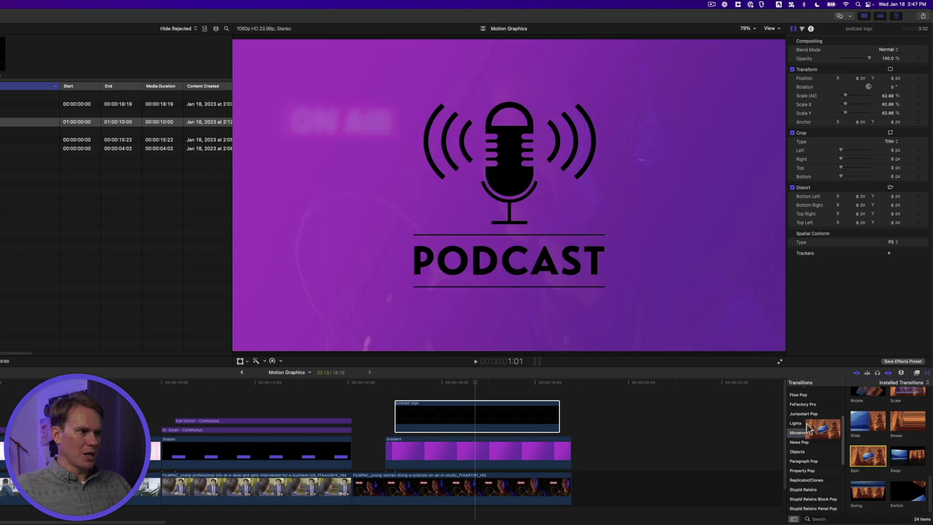
drag(870, 459, 405, 417)
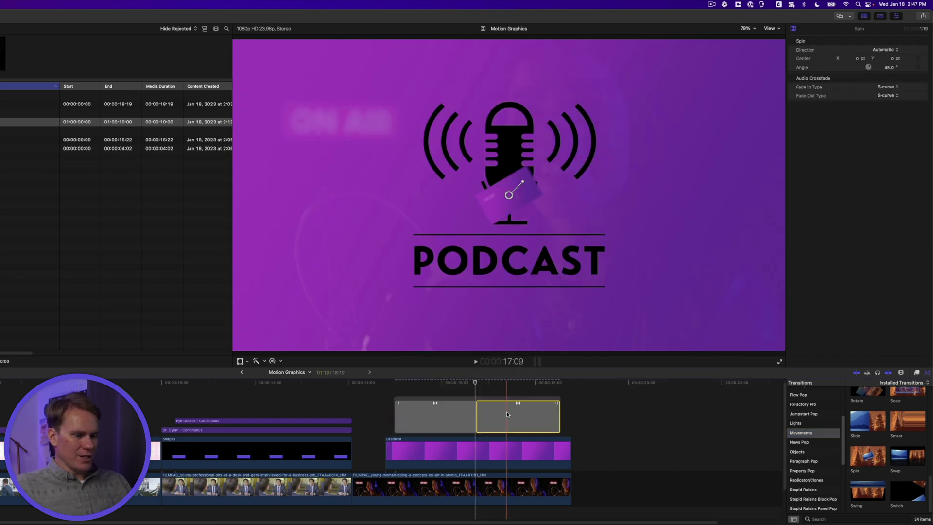
- Shorten the Spin transition and move its pivot point off to the left
click(473, 418)
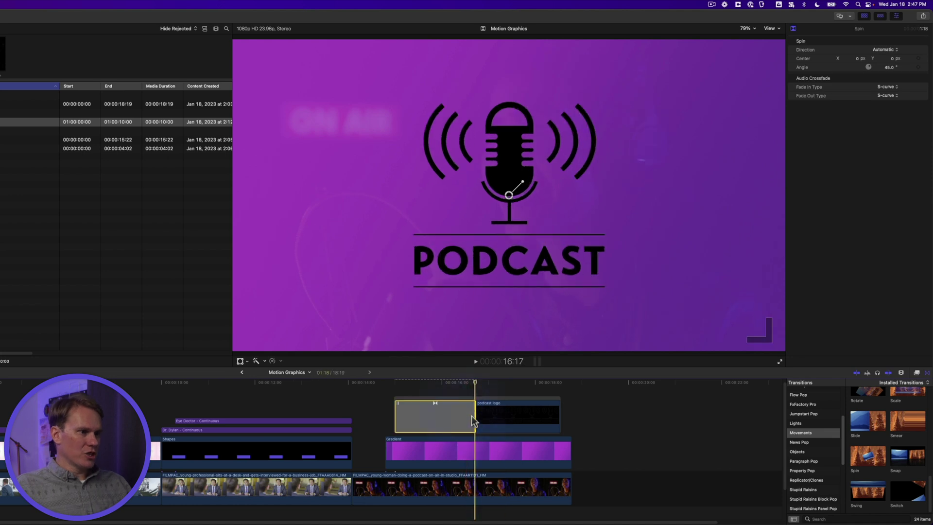
drag(471, 416, 425, 416)
click(415, 386)
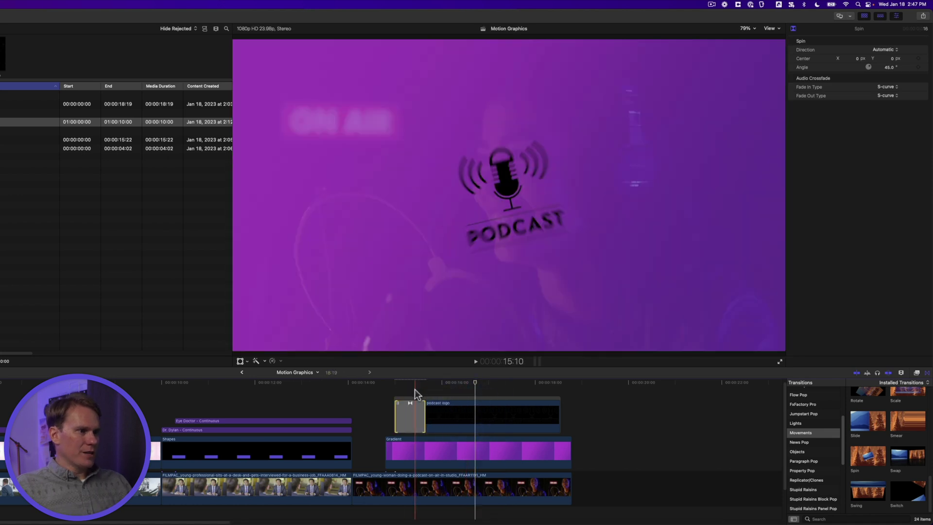
click(418, 422)
drag(508, 195, 325, 224)
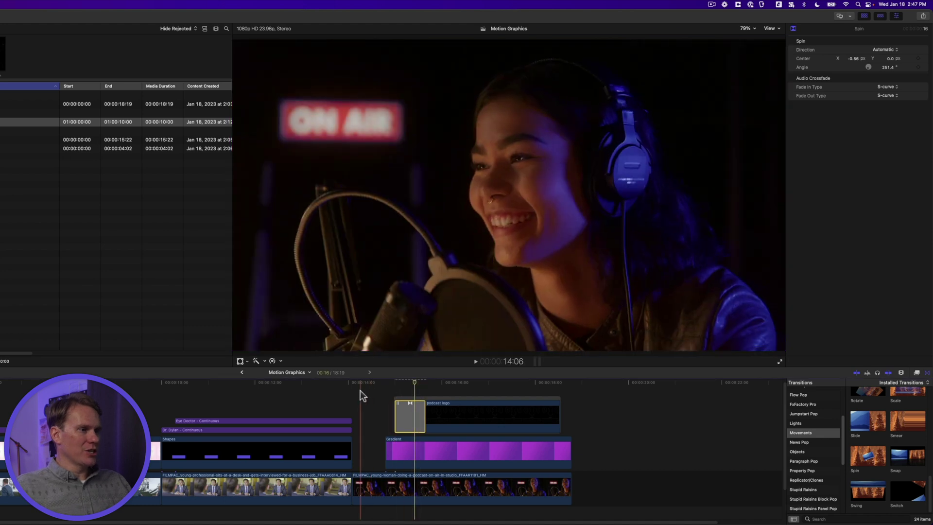
- Play back the logo's spin-in from just before the transition to review it
click(361, 393)
key(space)
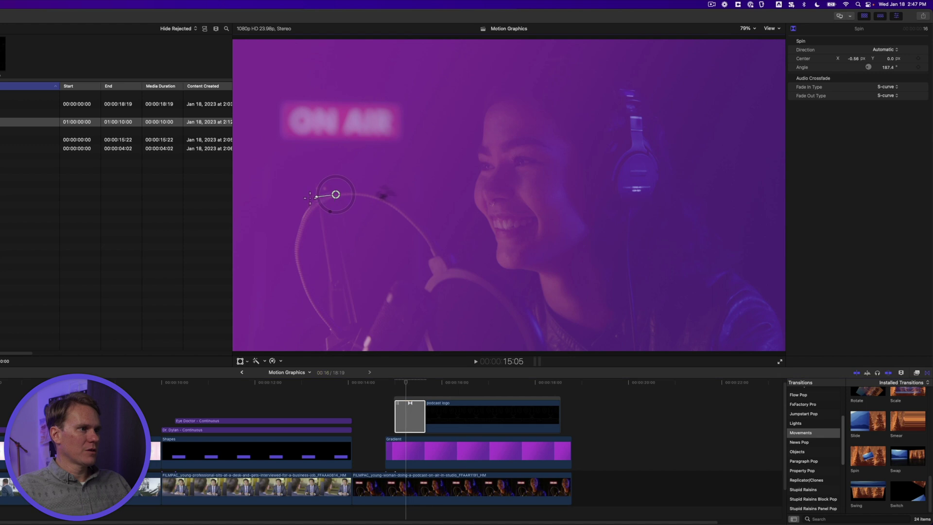
click(377, 392)
key(space)
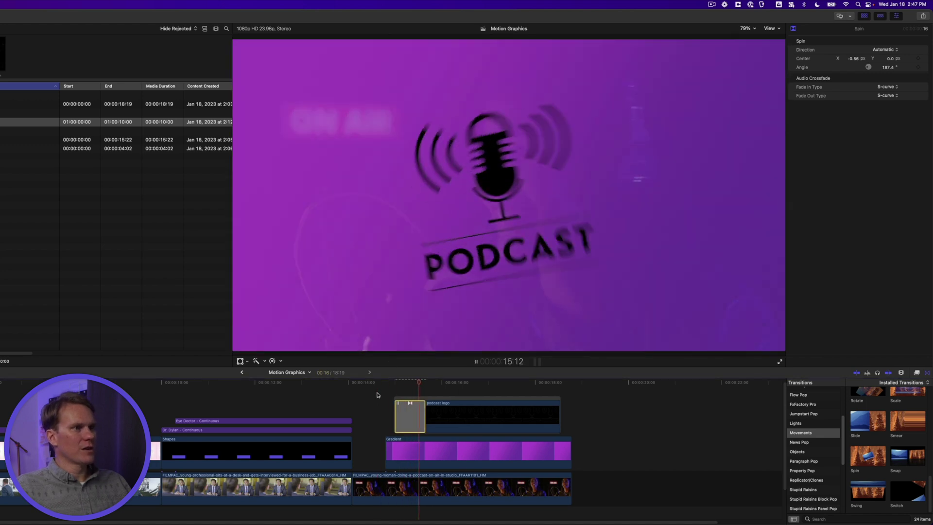
key(space)
click(522, 418)
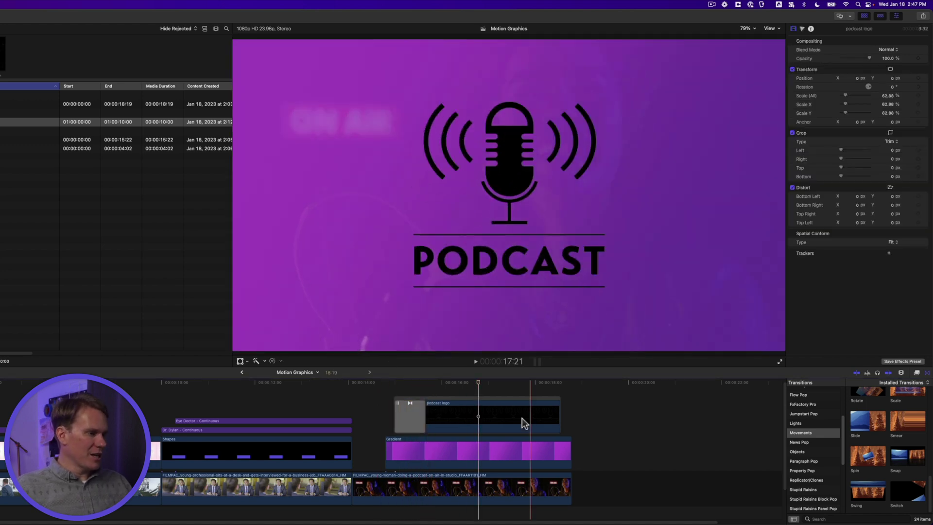
- Copy the Spin transition to the logo's end, set it to Out, and move its pivot right
click(409, 414)
key(alt)
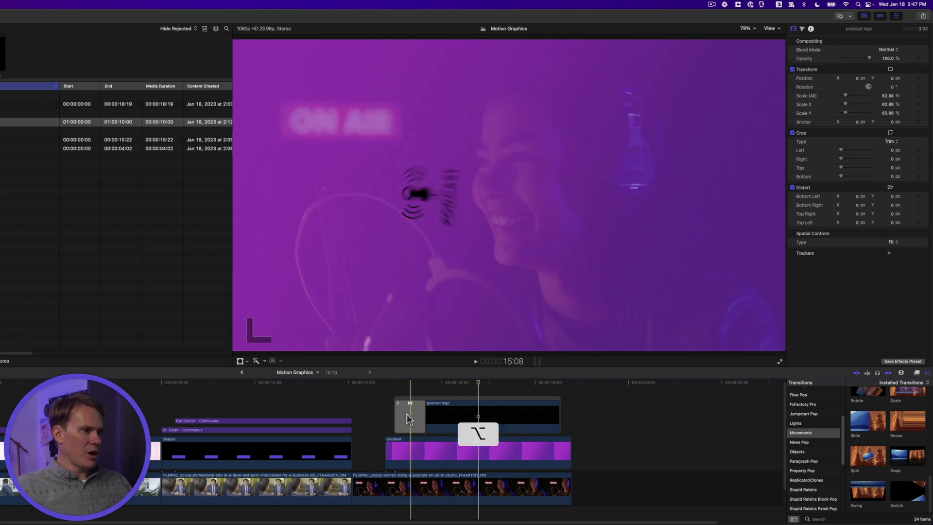
drag(407, 414, 539, 414)
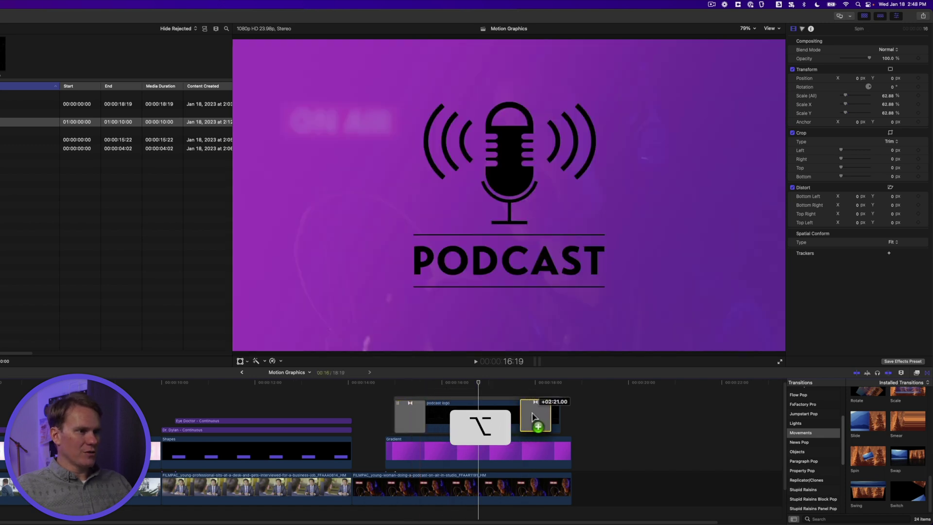
click(548, 382)
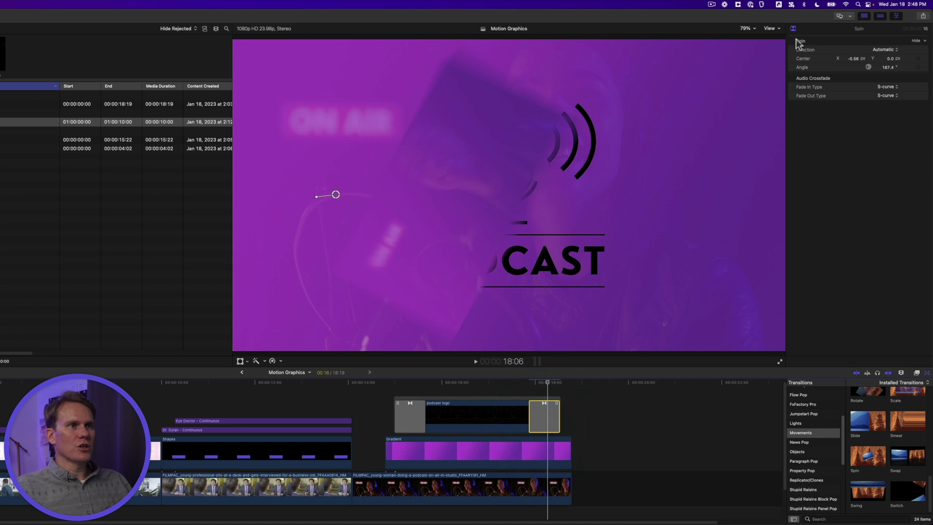
click(878, 66)
drag(335, 195, 646, 203)
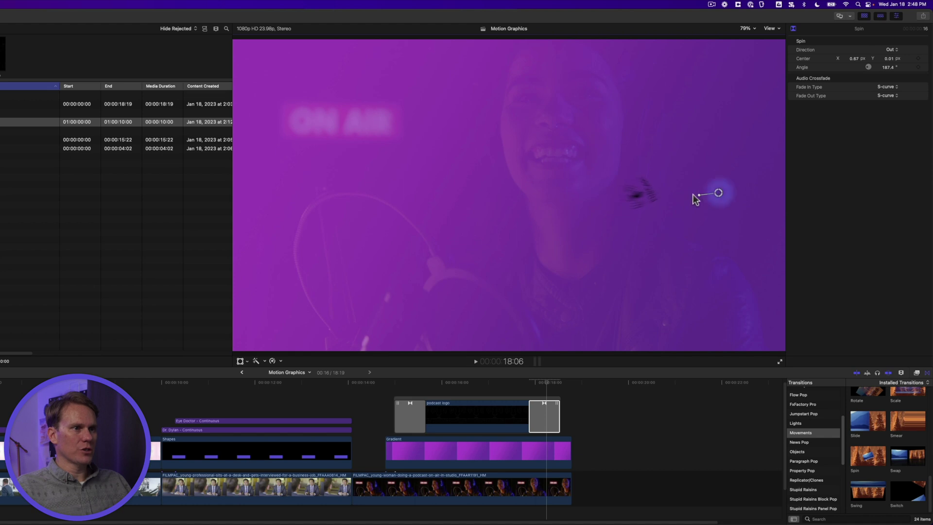